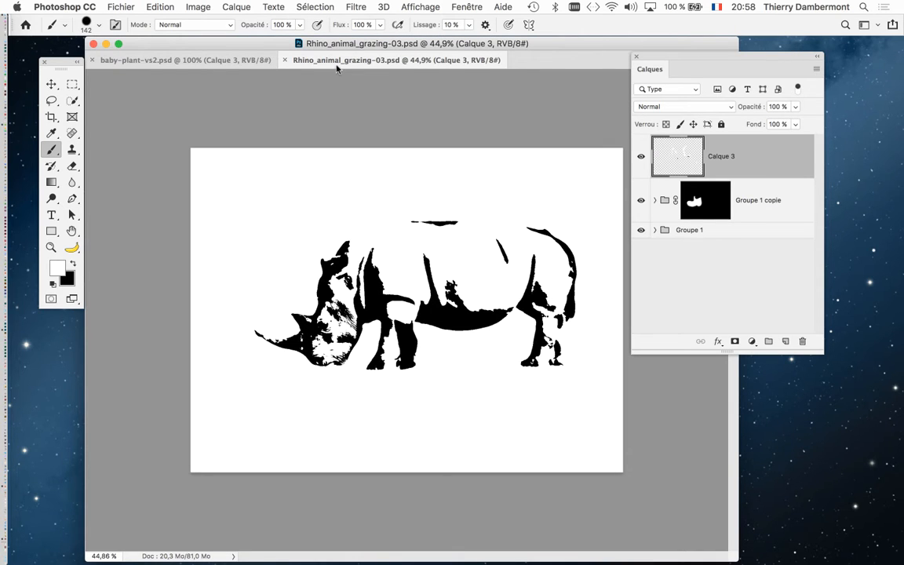
Step: Detach Rhino_animal_grazing-03.psd into its own floating window and shrink the baby-plant-vs2.psd window around its image
drag(304, 62, 392, 130)
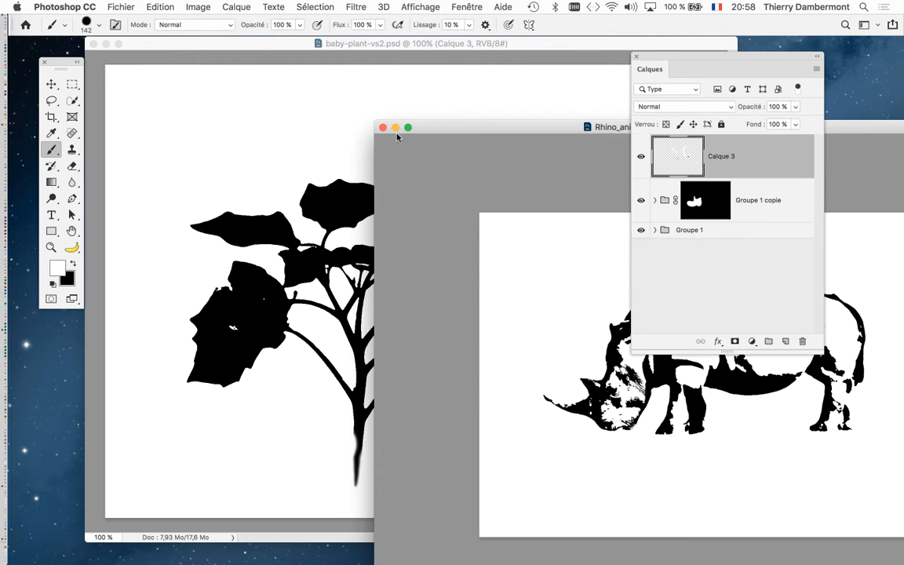
click(351, 49)
key(super+0)
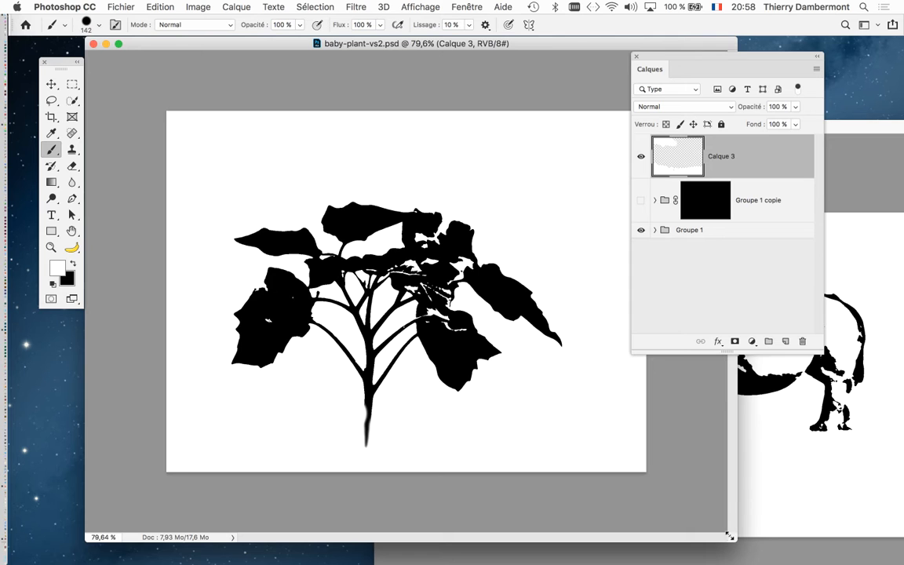
drag(729, 536, 477, 386)
scroll(358, 296, down, 3)
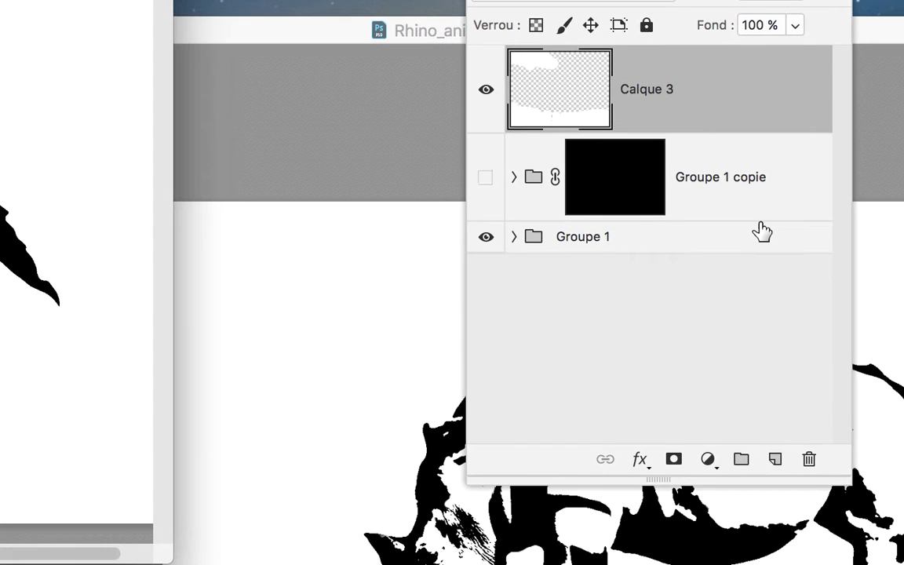
Step: Combine Calque 3, Groupe 1 copie and Groupe 1 of the plant document into a new group named Groupe 2
shift+click(759, 243)
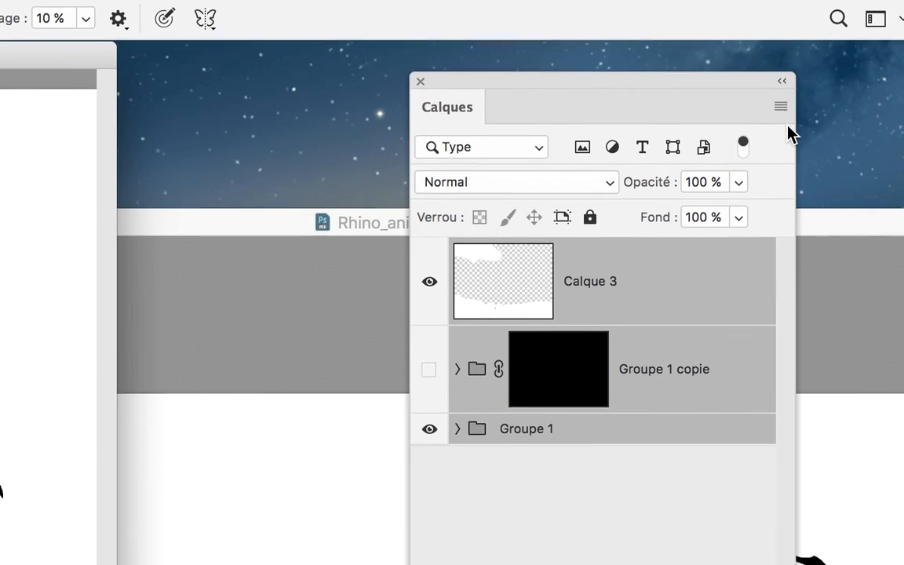
click(789, 43)
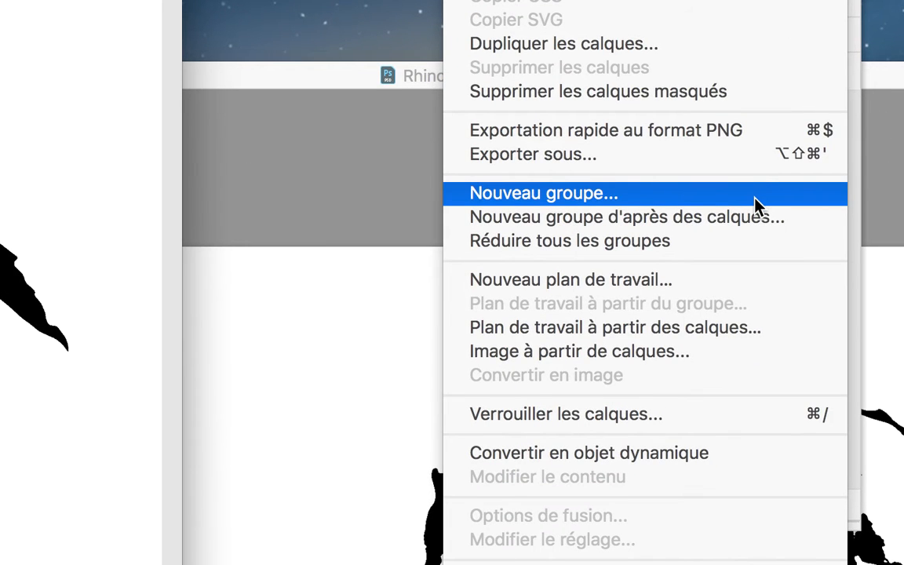
click(759, 216)
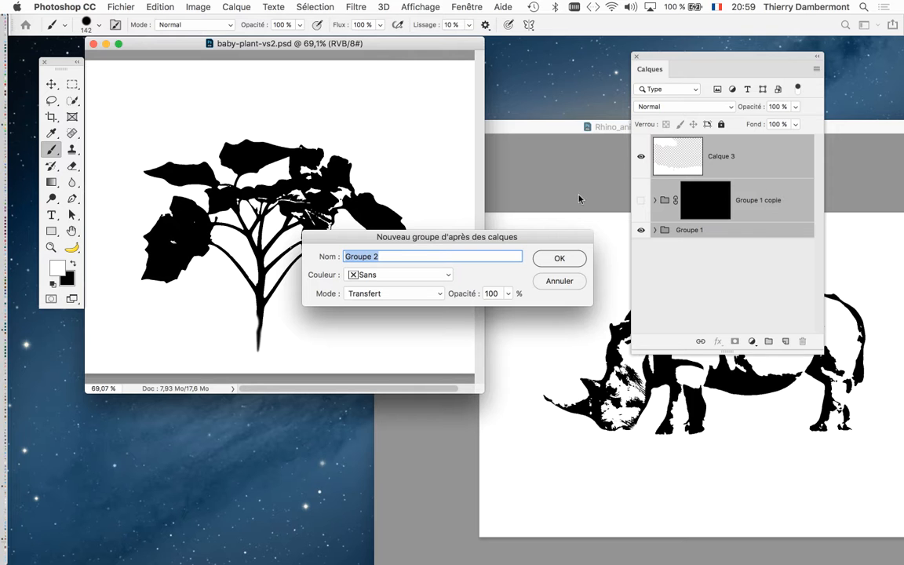
click(342, 322)
Step: Combine Calque 3, Groupe 1 copie and Groupe 1 of the rhino document into a new group named Groupe 2
click(562, 129)
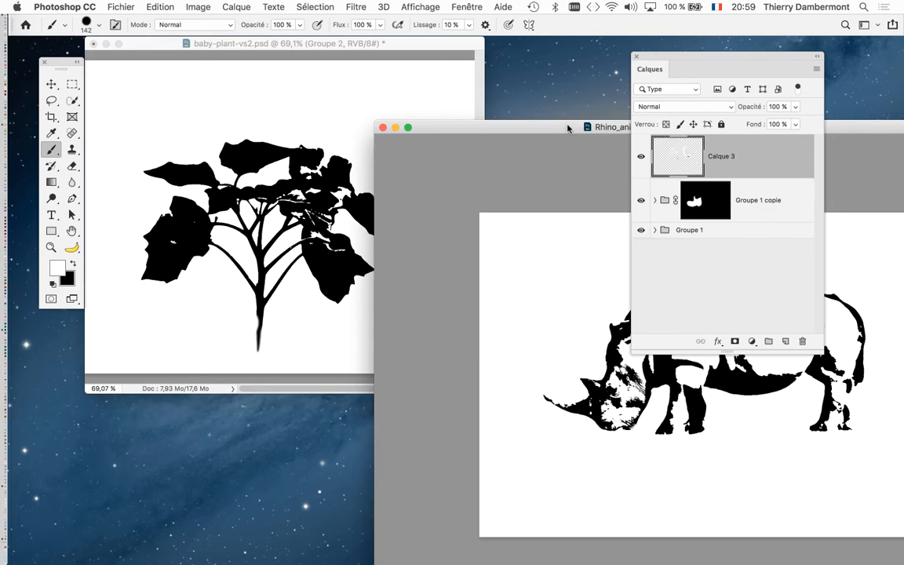
drag(562, 129, 369, 74)
click(717, 267)
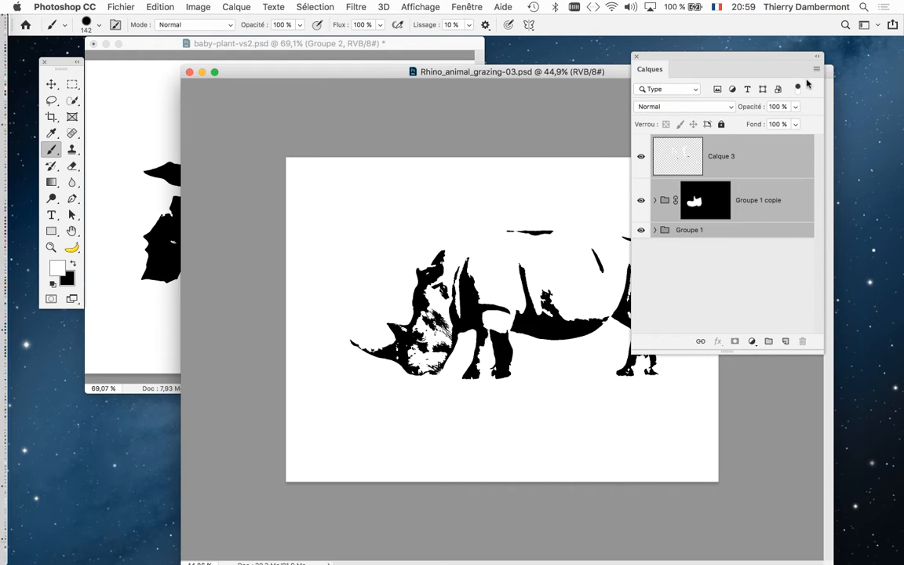
click(816, 69)
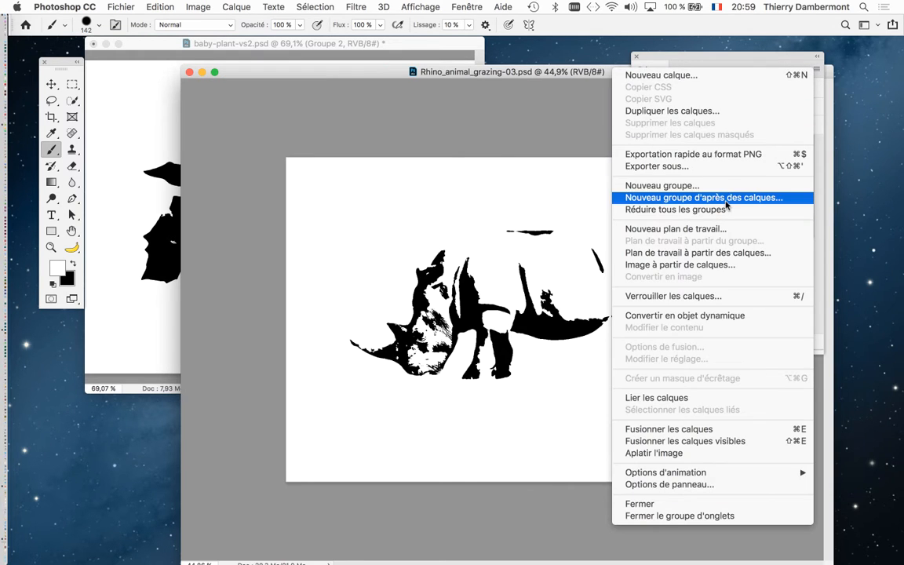
click(725, 197)
click(577, 258)
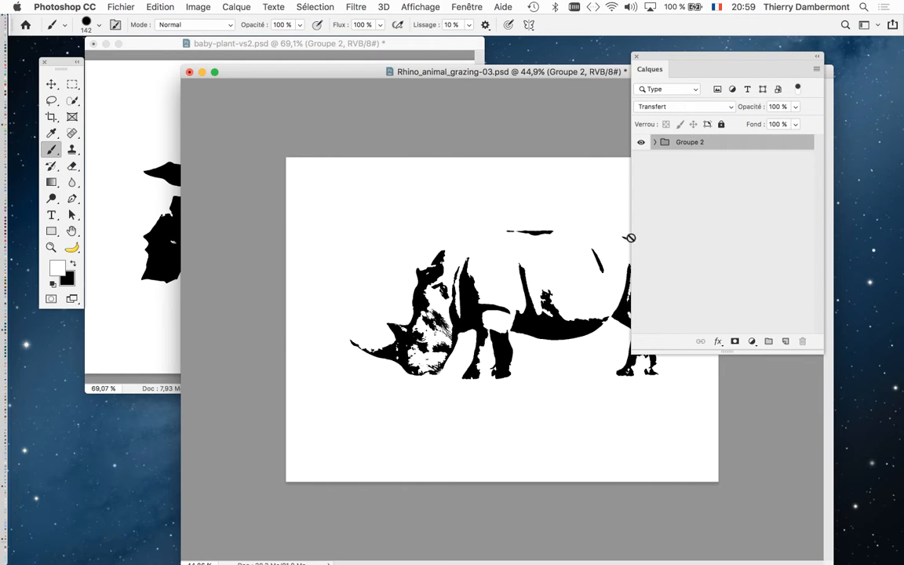
Step: Shrink the rhino window around its image and arrange it with the plant window so both documents are accessible
mouse_move(543, 74)
mouse_down()
mouse_move(549, 47)
mouse_move(545, 55)
mouse_up()
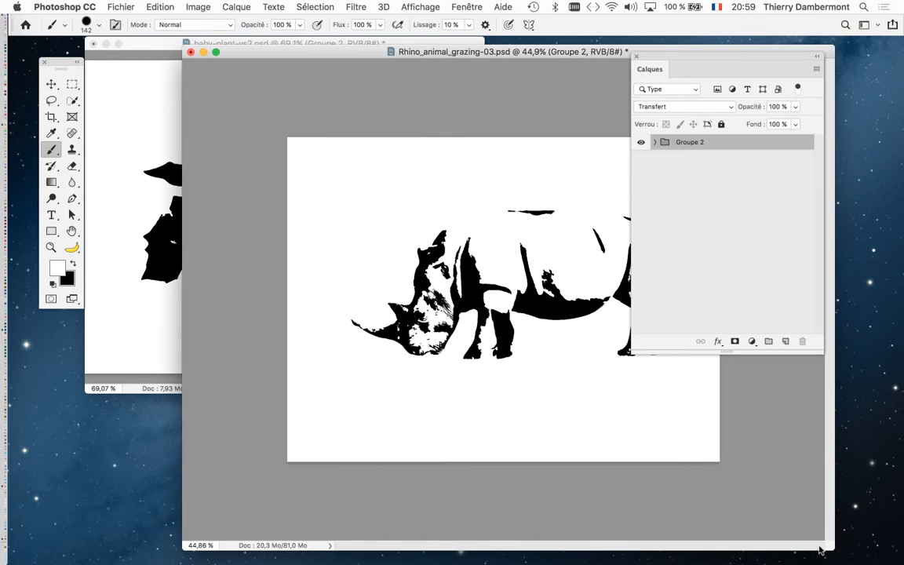
drag(820, 550, 643, 427)
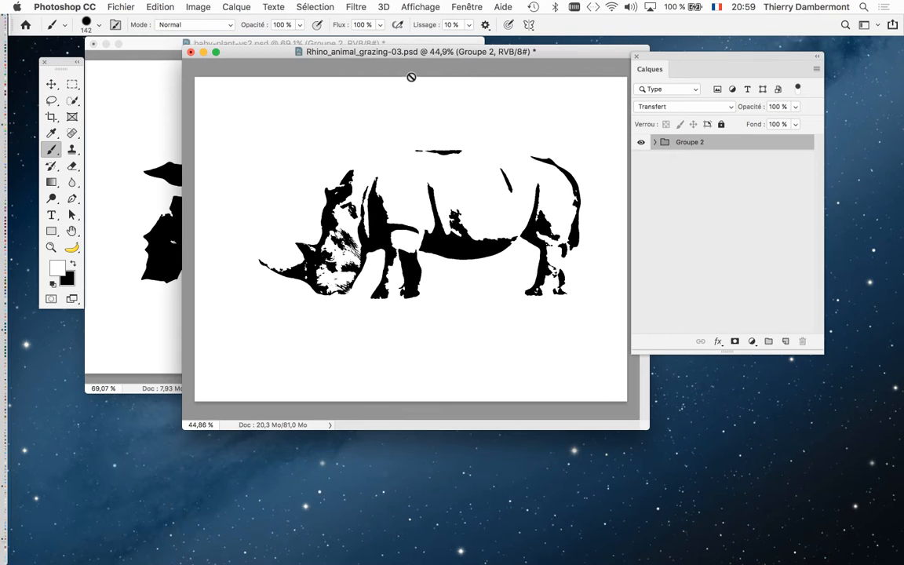
drag(404, 52, 528, 160)
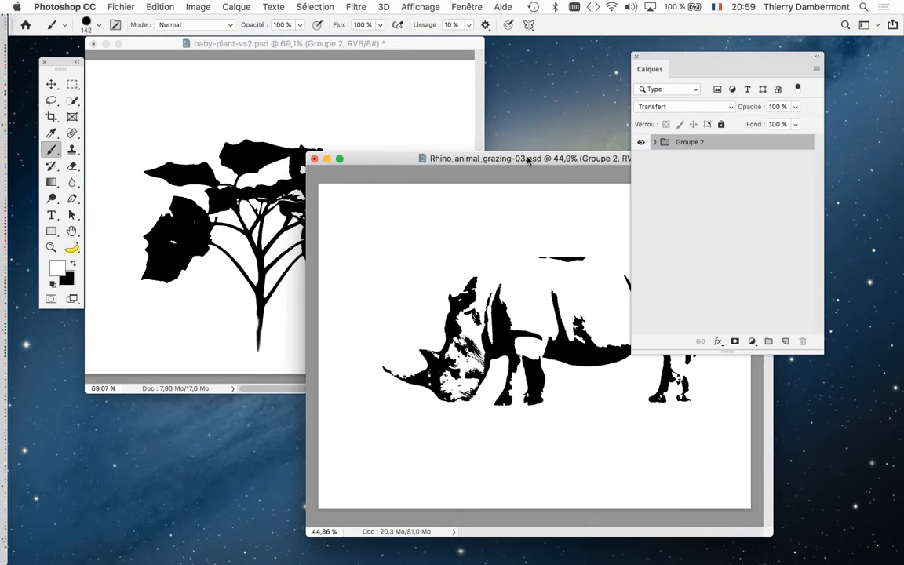
click(413, 46)
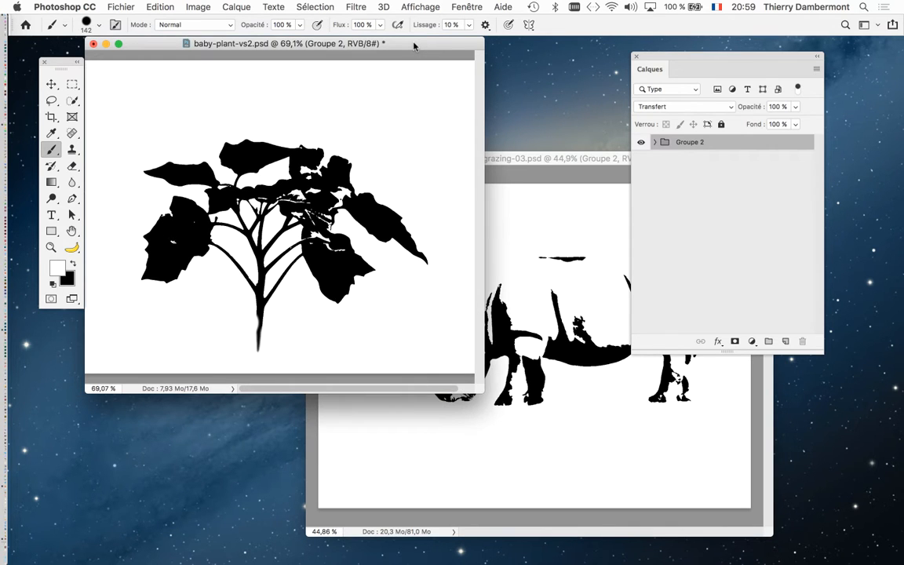
drag(413, 46, 424, 64)
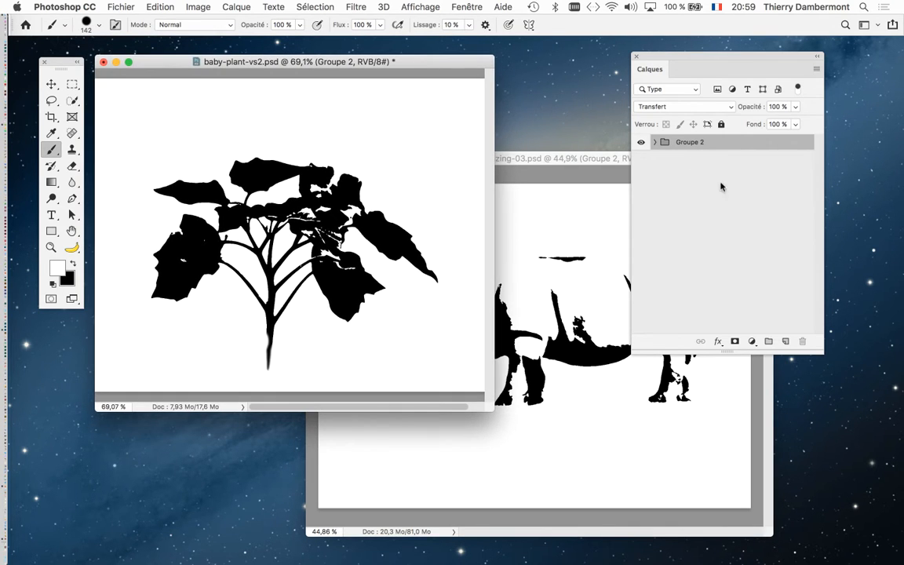
Step: Expand Groupe 2 in the plant document to examine the layers and subgroups it contains
click(654, 142)
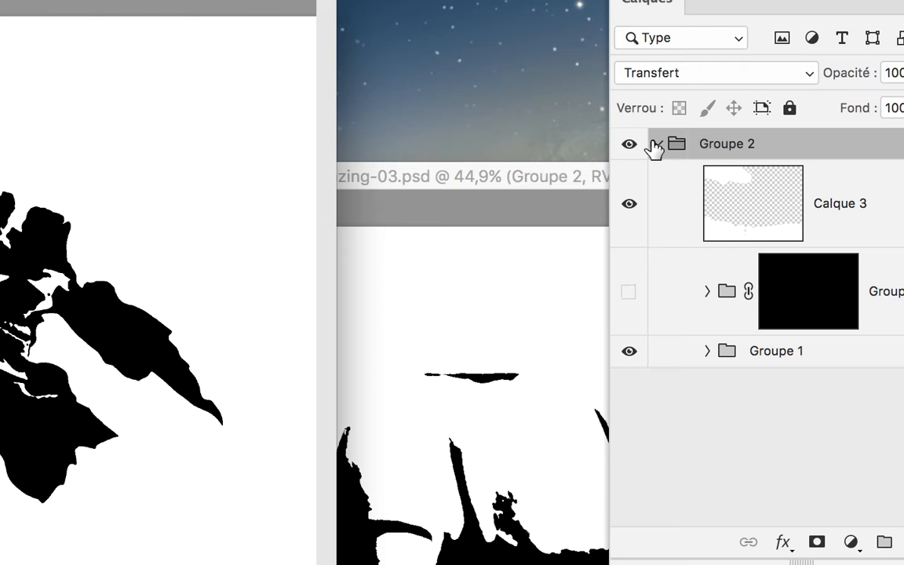
click(654, 144)
click(654, 144)
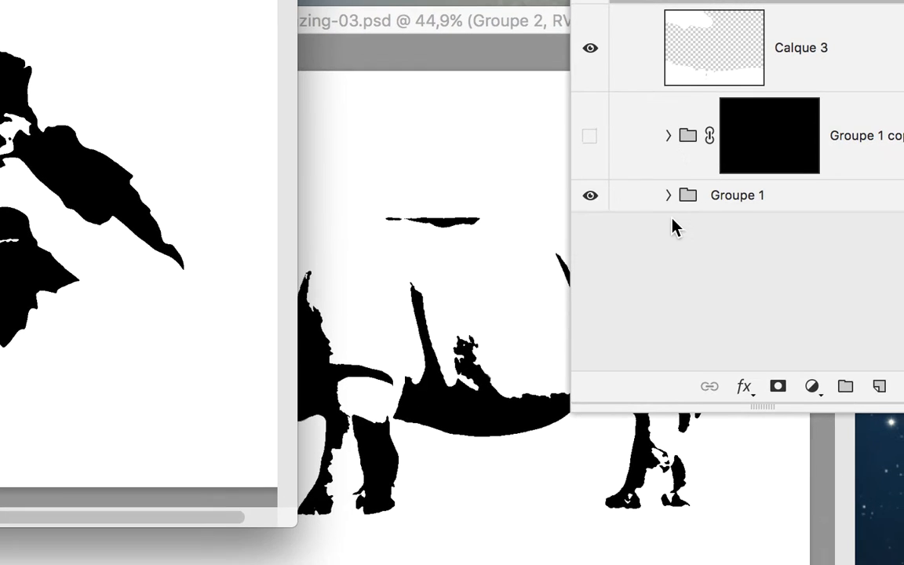
click(672, 246)
click(671, 208)
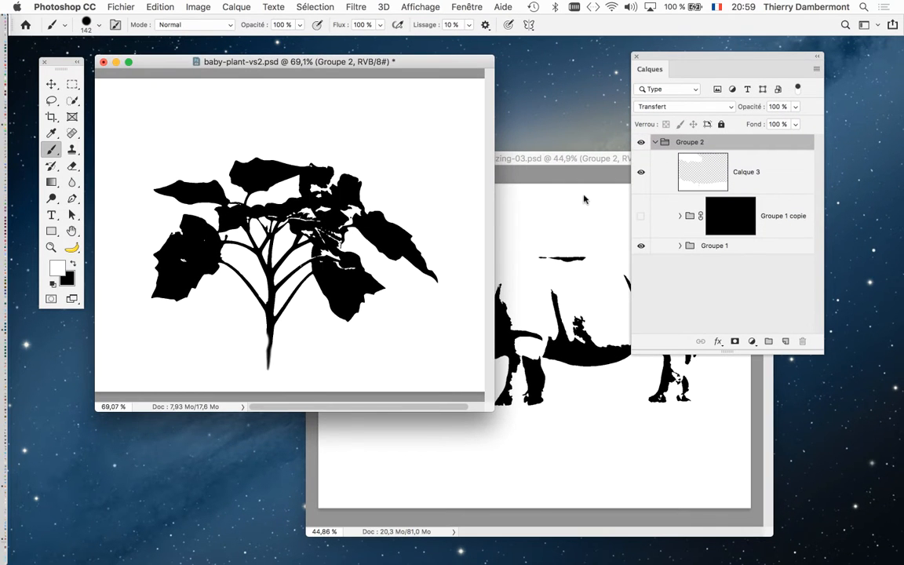
Step: Close Rhino_animal_grazing-03.psd and baby-plant-vs2.psd without saving the changes, and dismiss the home screen
click(518, 158)
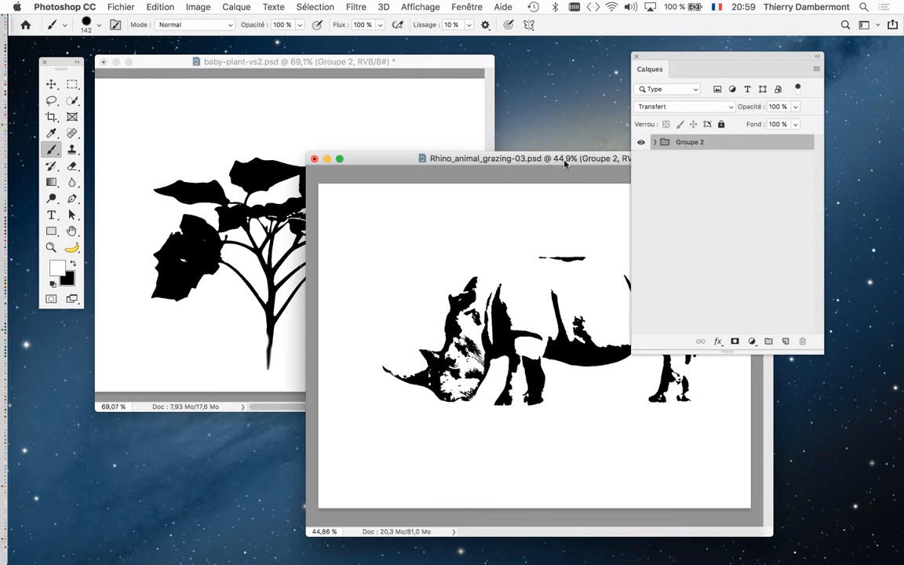
click(314, 159)
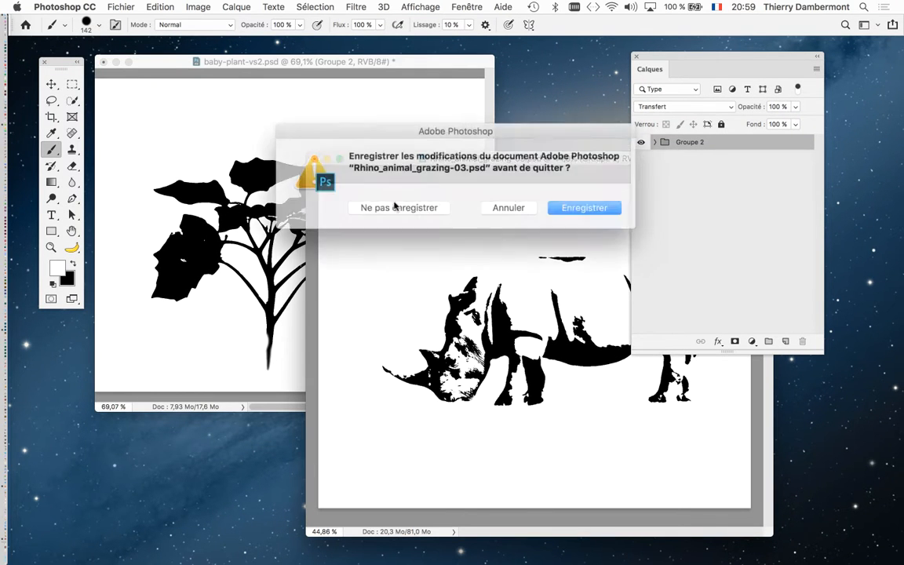
click(415, 192)
click(104, 65)
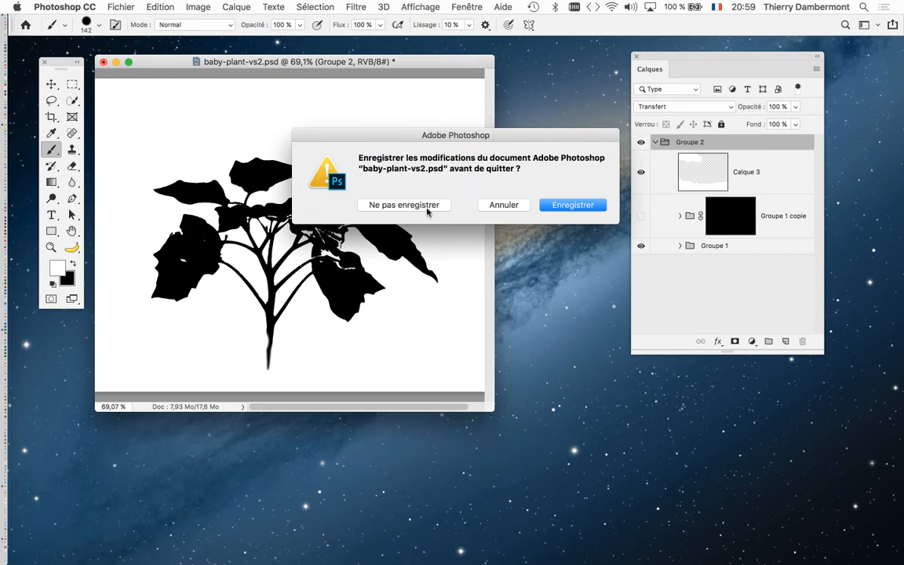
click(369, 188)
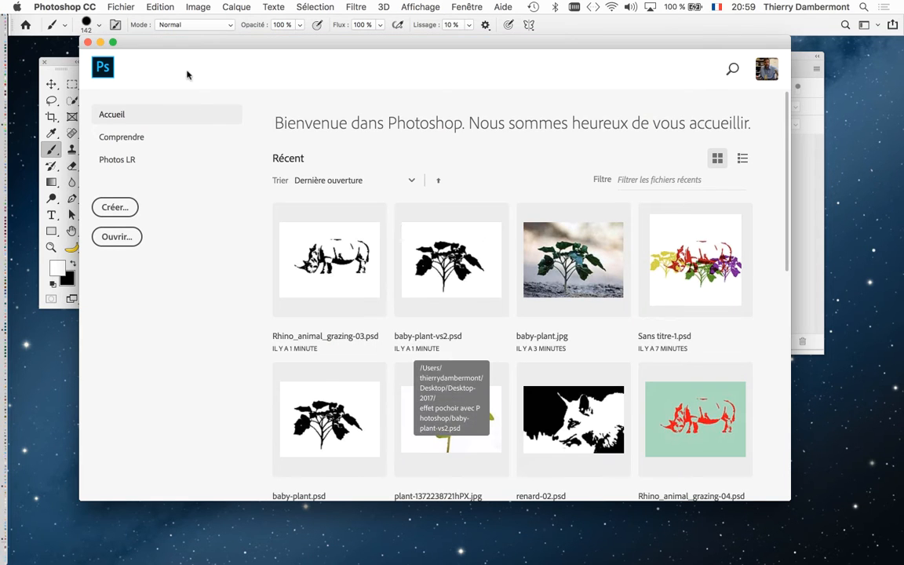
click(88, 42)
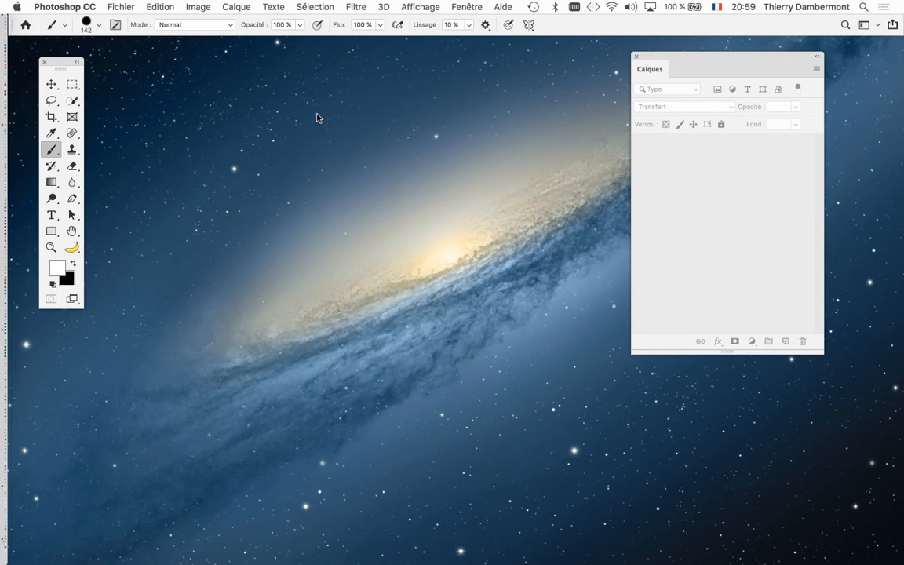
Step: Create a white 2000 x 2000 pixel RGB document at 118,11 pixels/centimetre and display it in full-screen mode with menus
click(121, 7)
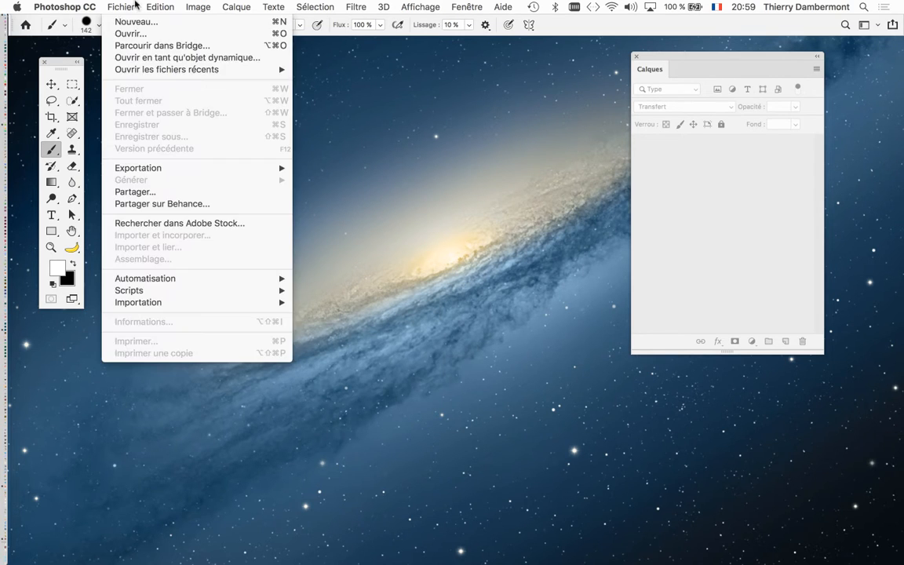
click(313, 69)
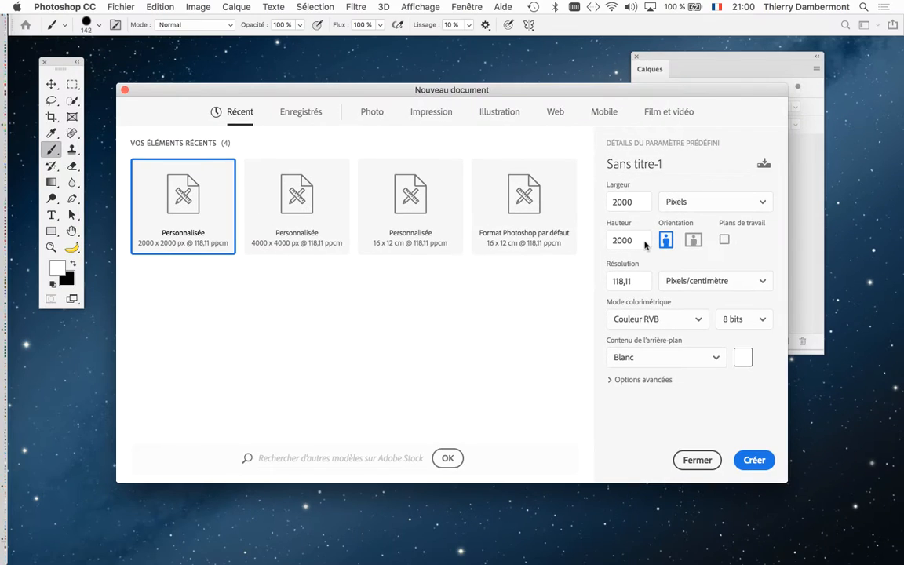
click(754, 461)
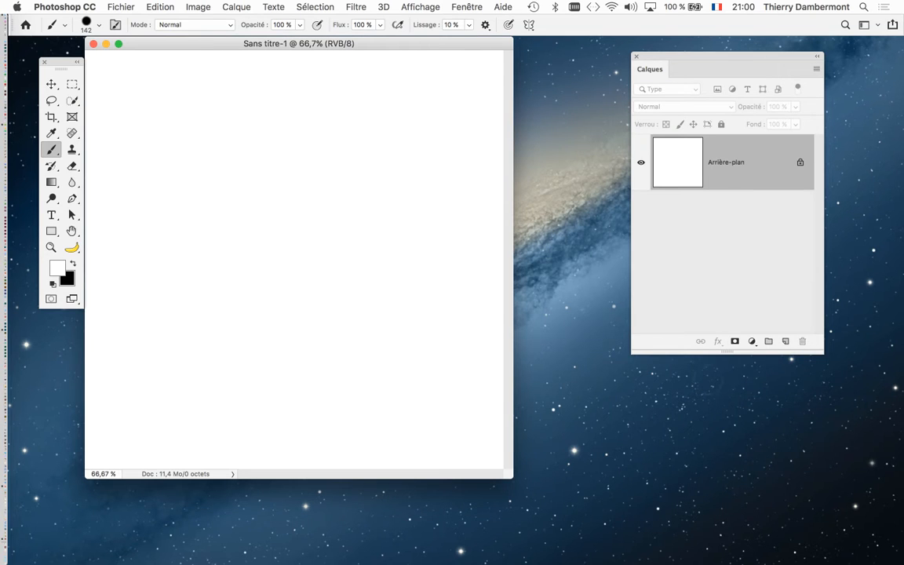
drag(343, 39, 374, 63)
key(f)
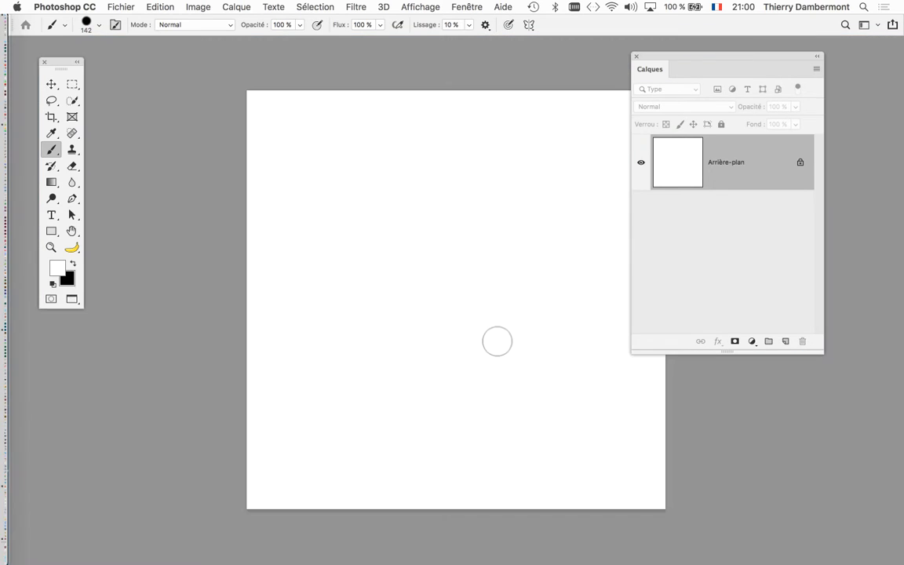
drag(448, 293, 329, 265)
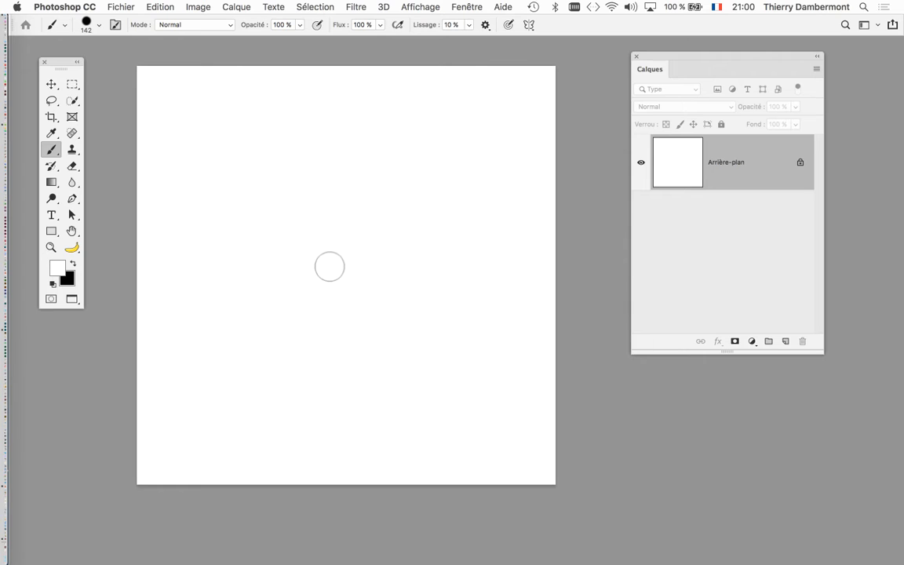
Step: Place baby-plant-vs2.psd as a linked file in the new document, keeping its default size and position
click(121, 7)
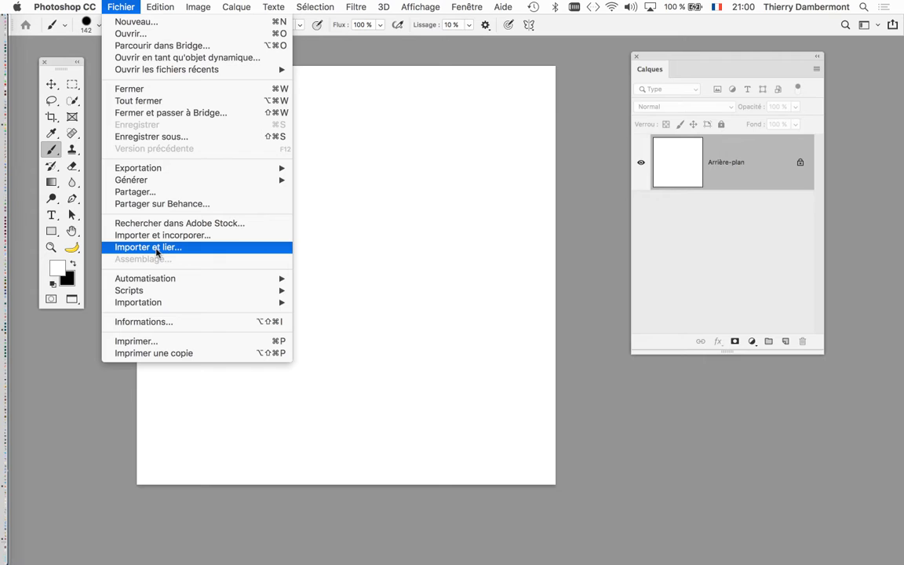
click(156, 250)
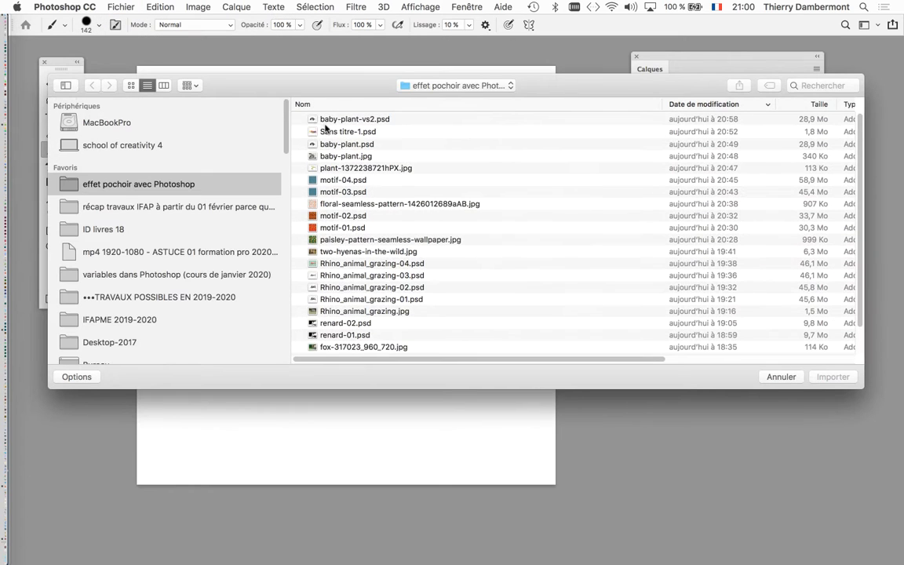
click(330, 121)
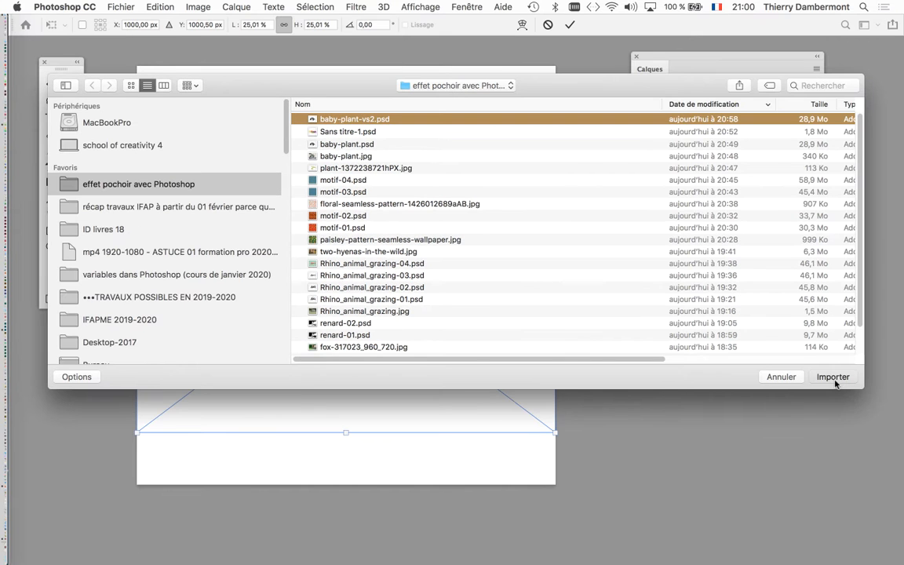
click(833, 378)
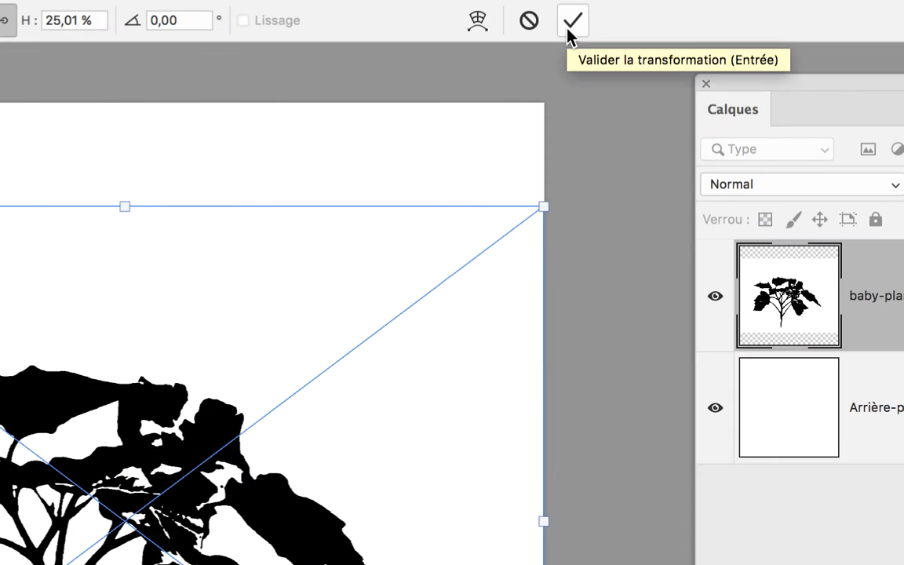
click(569, 29)
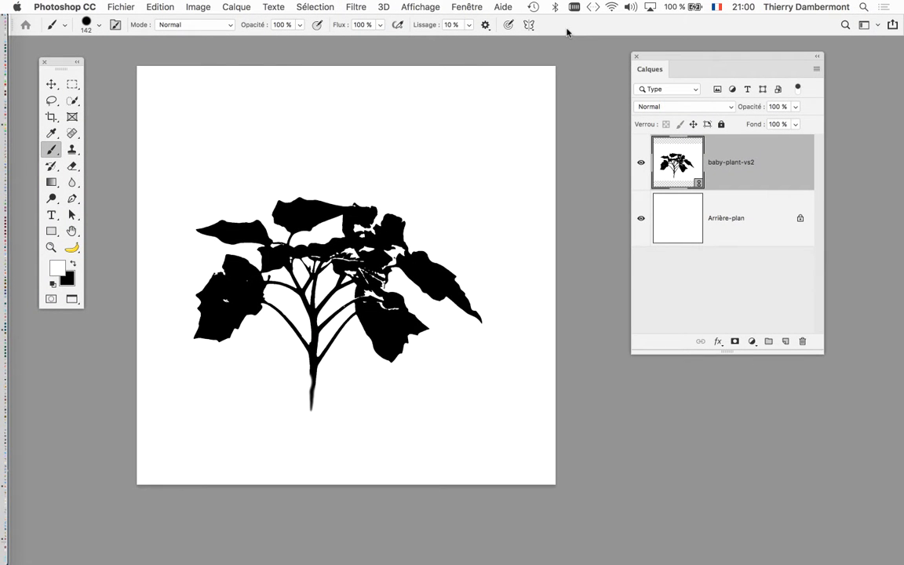
Step: Place Rhino_animal_grazing-03.psd as a linked file above the plant, keeping its default size and position
click(114, 7)
click(176, 248)
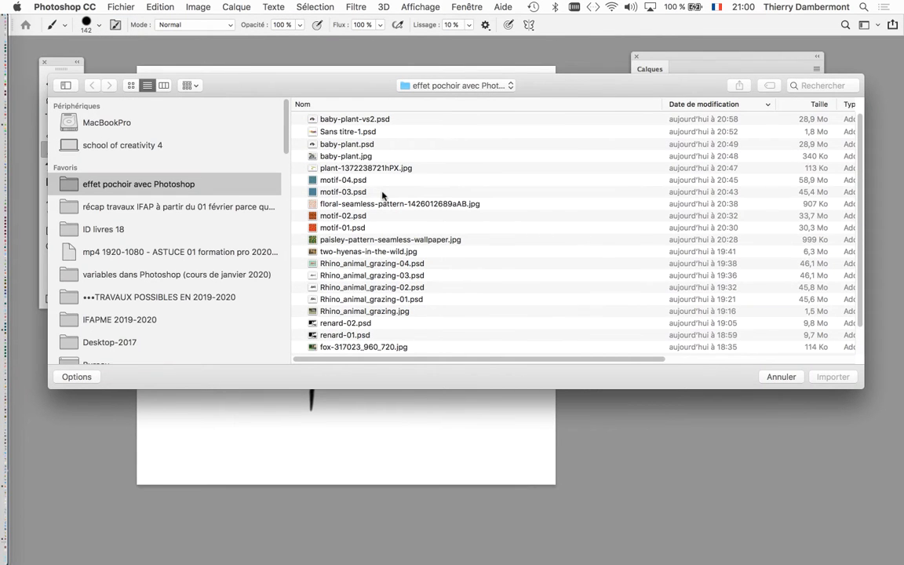
click(386, 278)
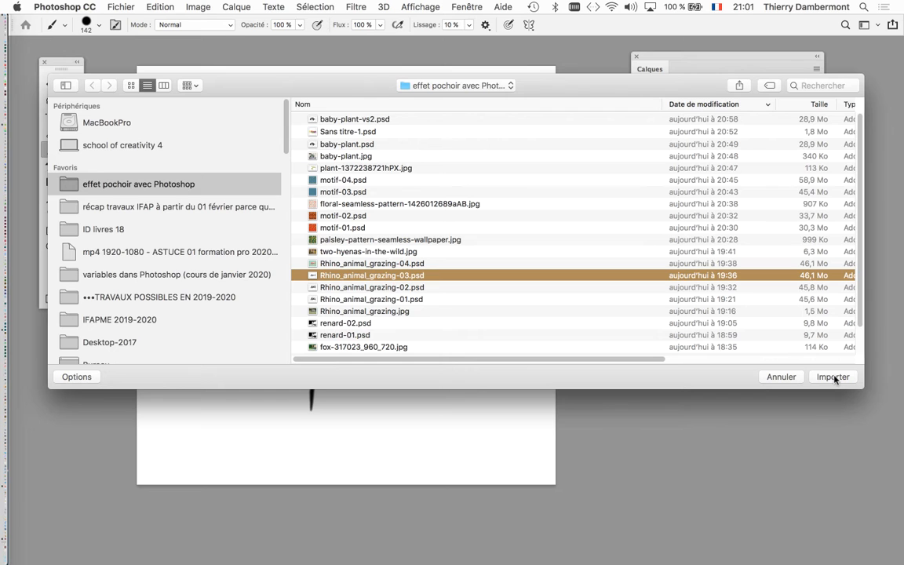
click(834, 377)
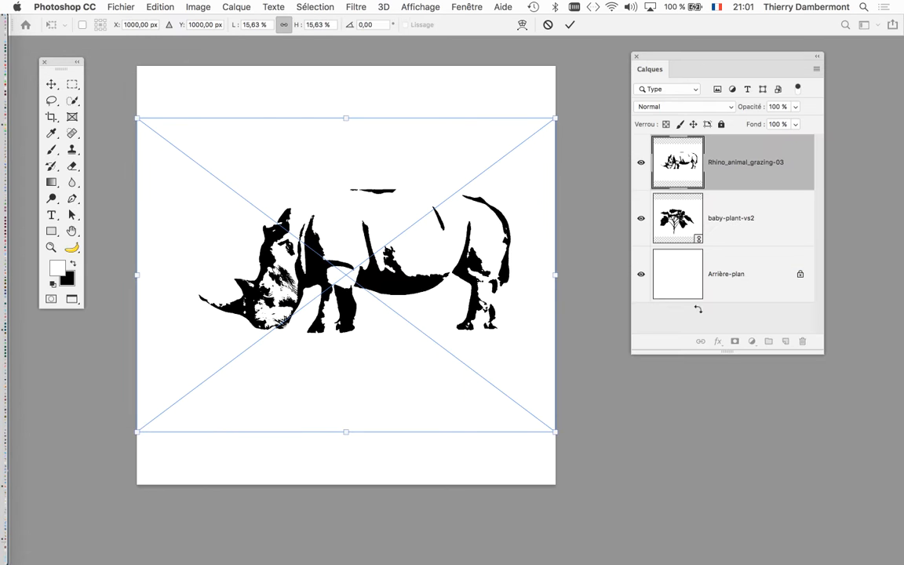
click(569, 24)
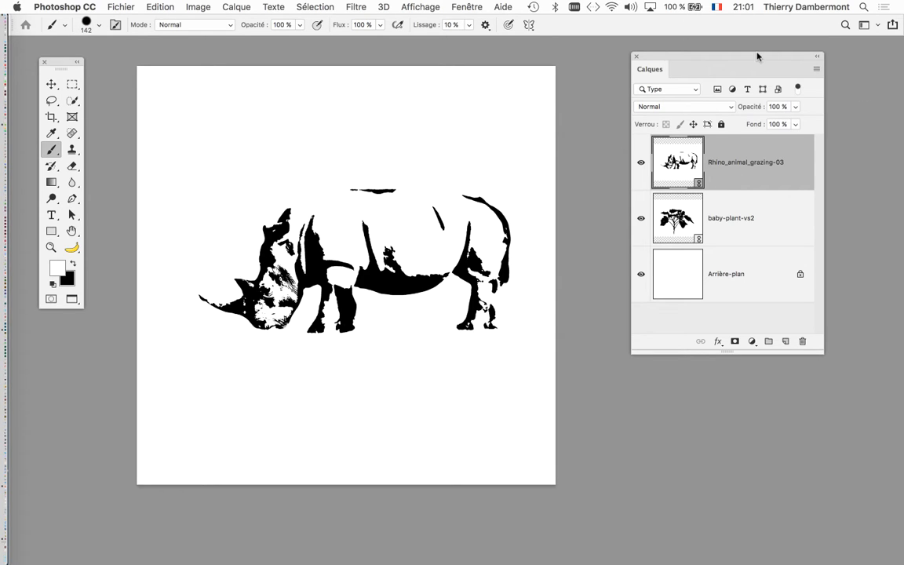
Step: Add a gradient map adjustment layer above the rhino layer and invert its gradient
drag(703, 60, 732, 58)
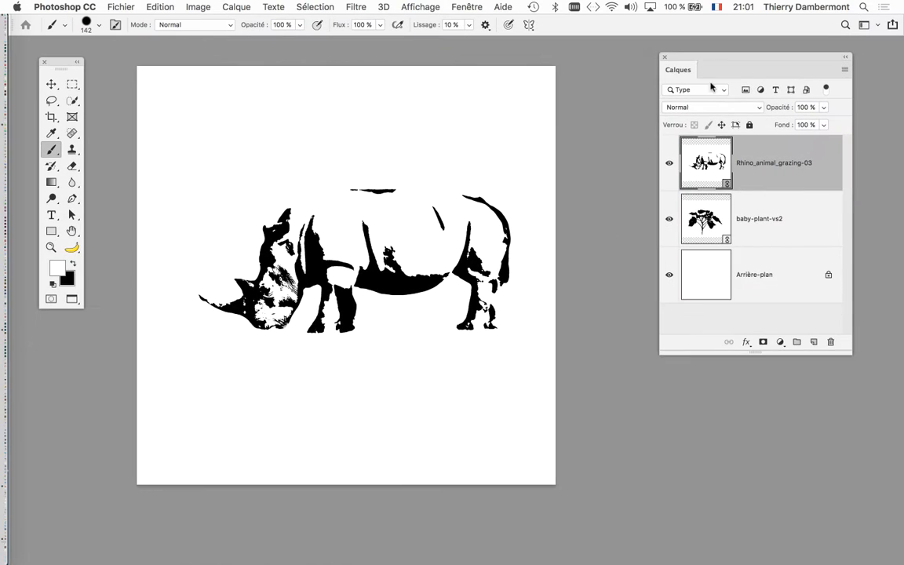
drag(696, 56, 604, 54)
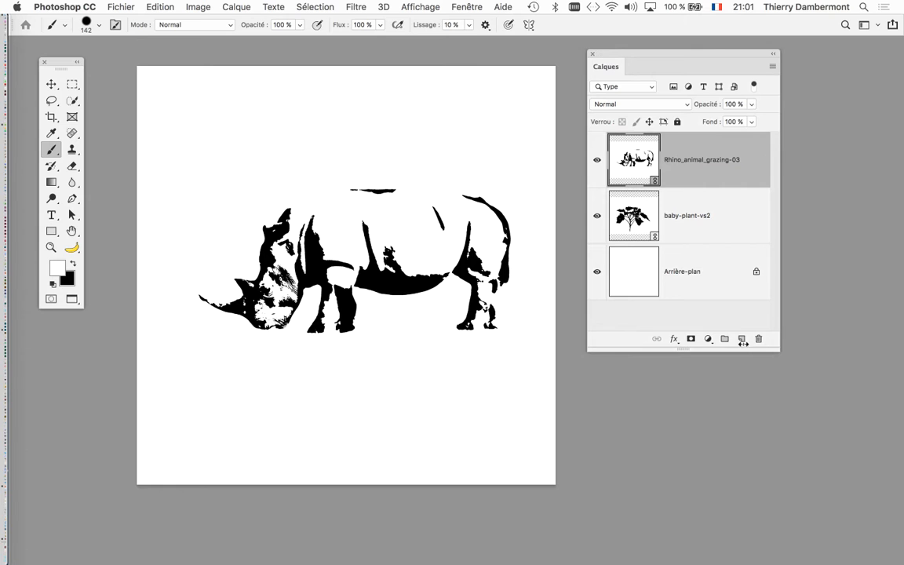
drag(762, 353, 779, 330)
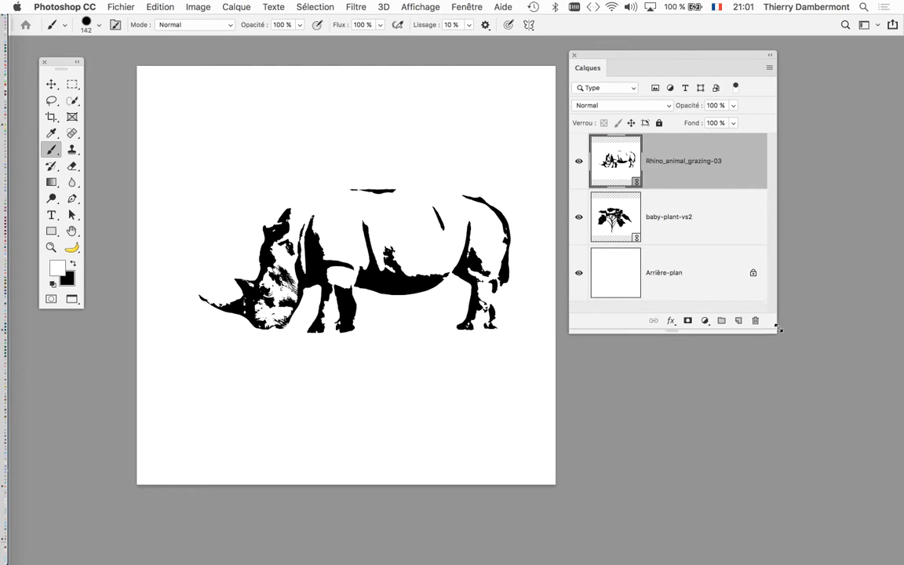
click(708, 317)
click(765, 532)
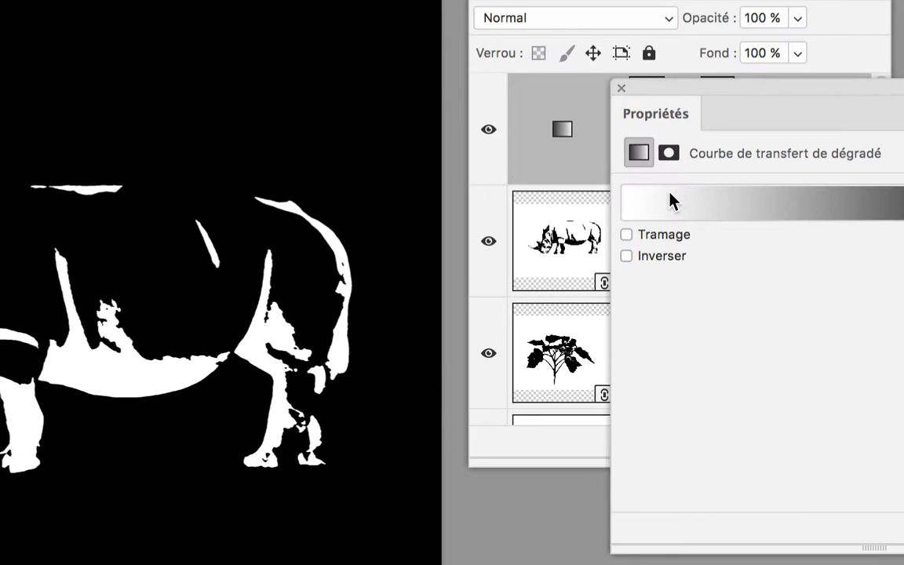
click(665, 225)
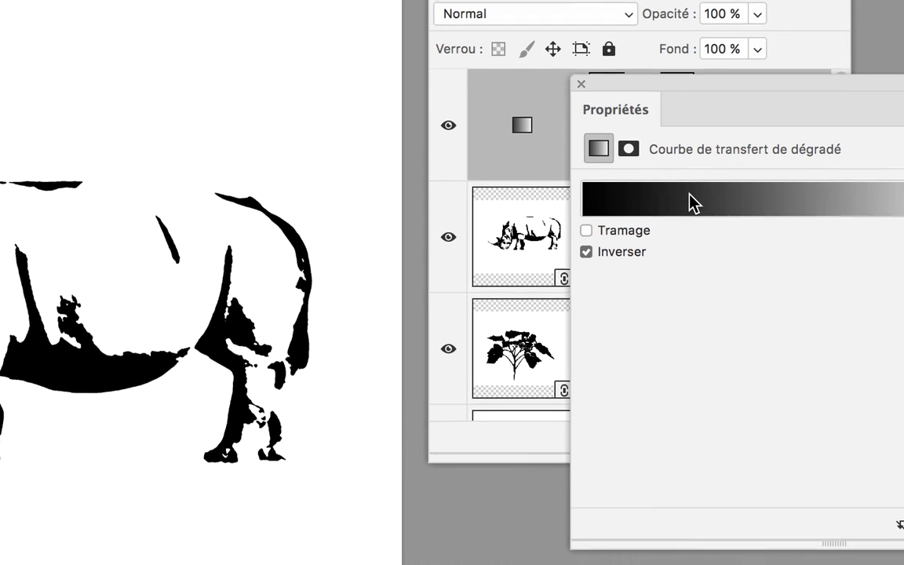
Step: Recolour the black end stop of the rhino's gradient map to red f31f1f
click(706, 153)
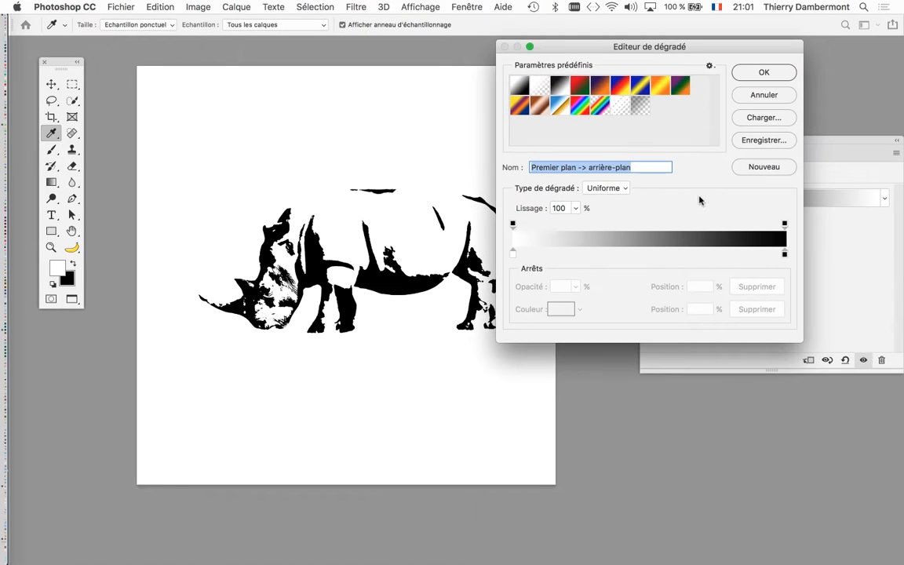
double_click(784, 254)
click(664, 117)
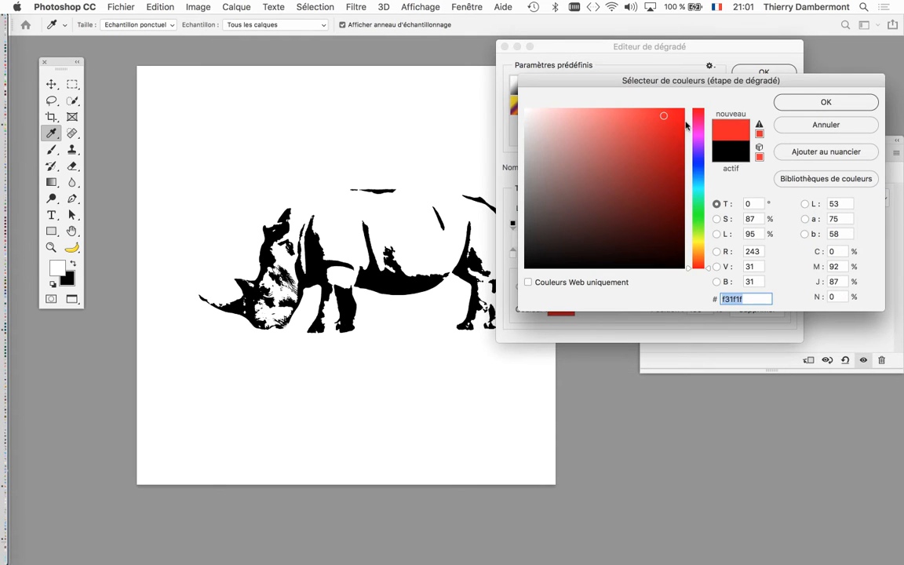
click(785, 102)
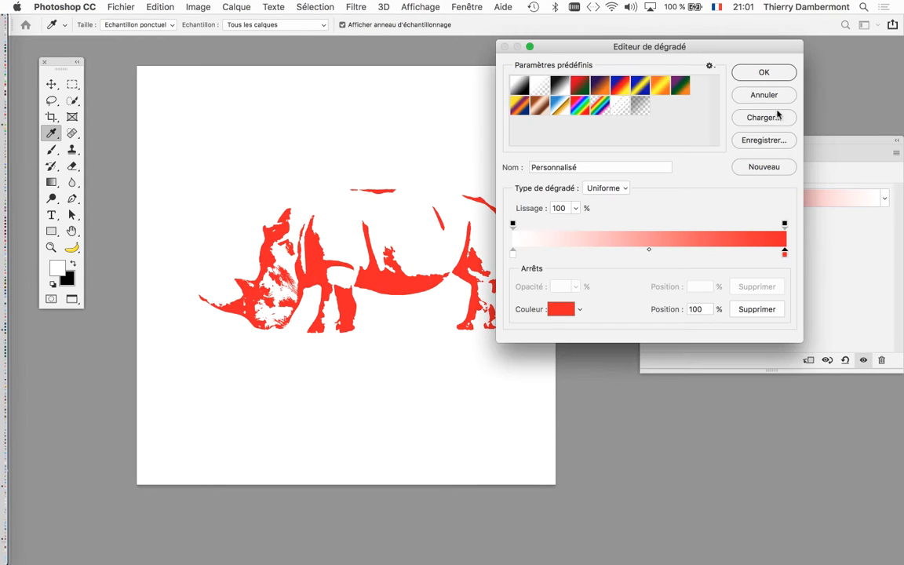
click(765, 72)
Step: Clip the red gradient map to the Rhino_animal_grazing-03 layer so it affects only the rhino
click(654, 56)
drag(653, 57, 656, 55)
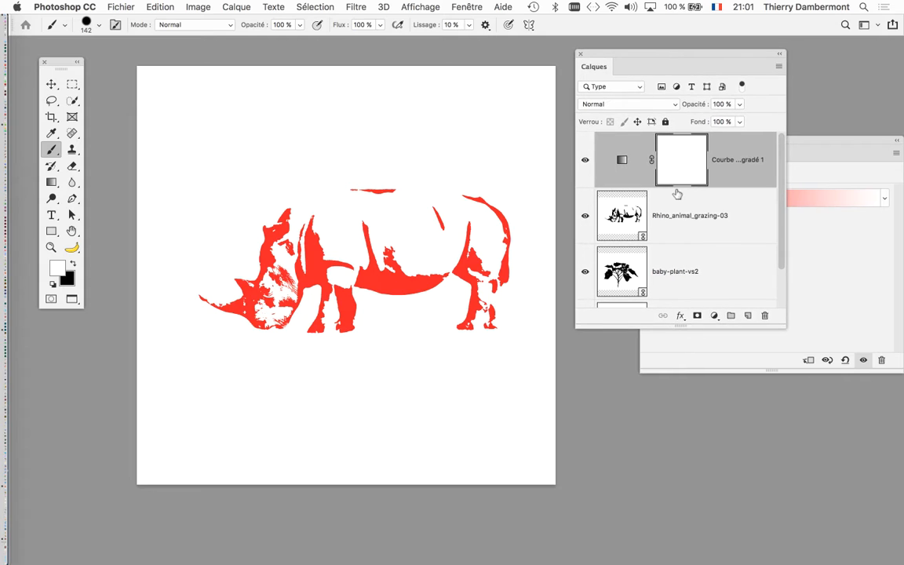
drag(785, 328, 855, 373)
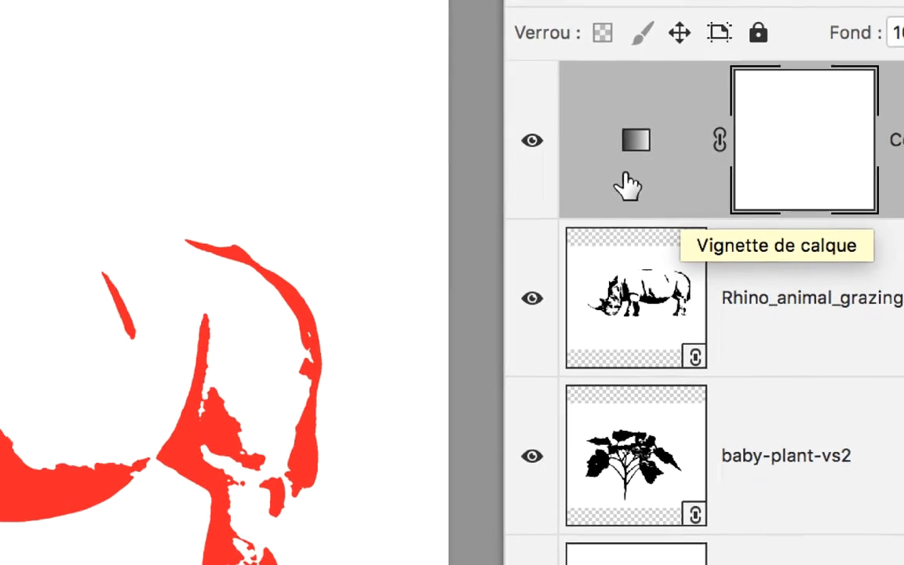
click(593, 155)
click(630, 209)
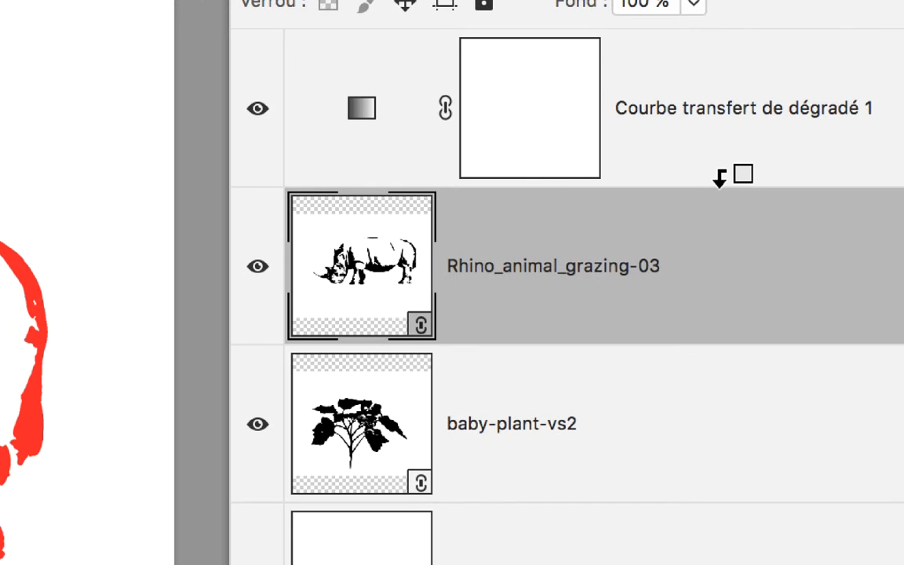
alt+click(720, 177)
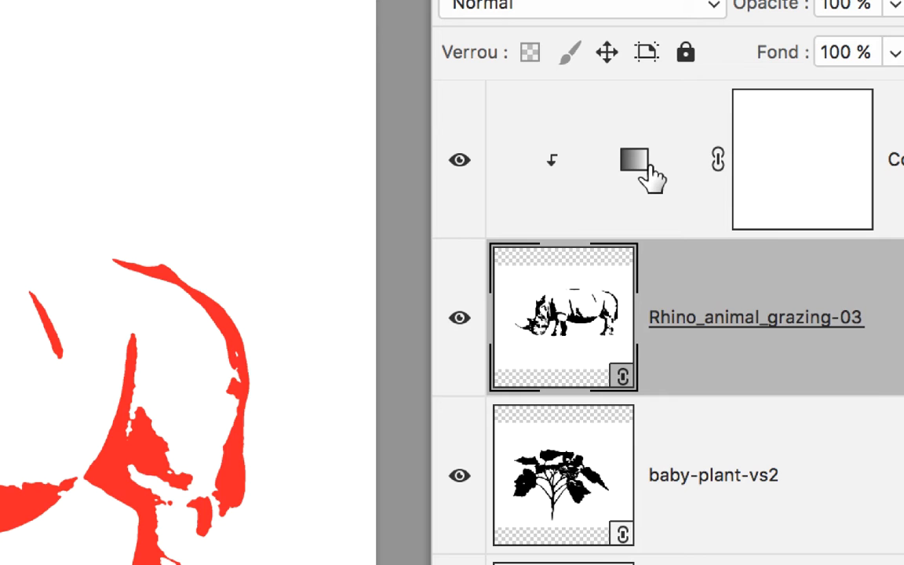
Step: Hide the Rhino_animal_grazing-03 layer and make baby-plant-vs2 the active layer
click(533, 149)
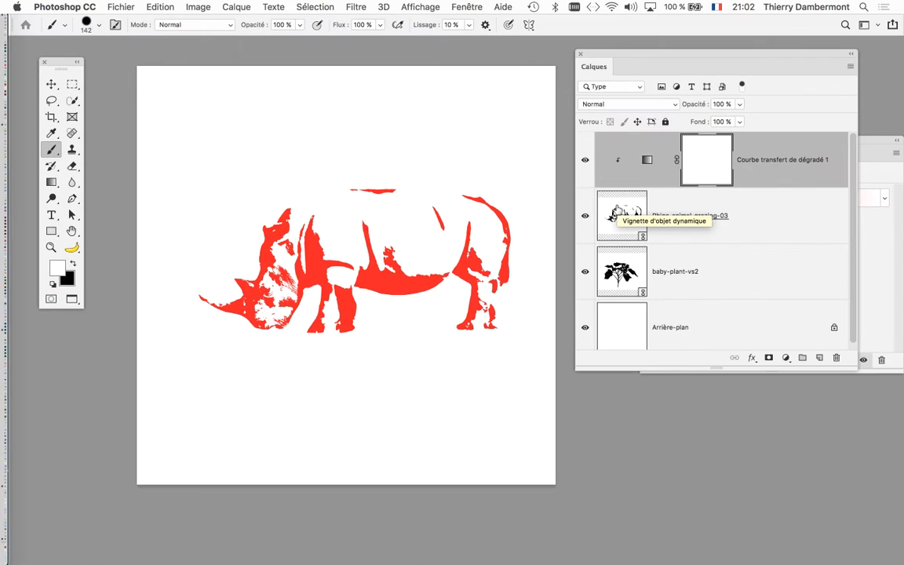
click(586, 214)
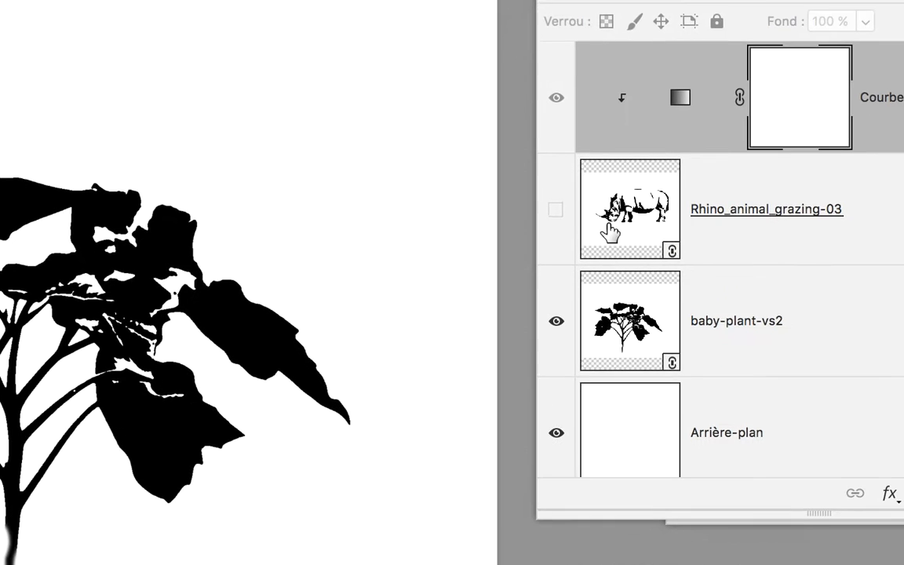
click(617, 252)
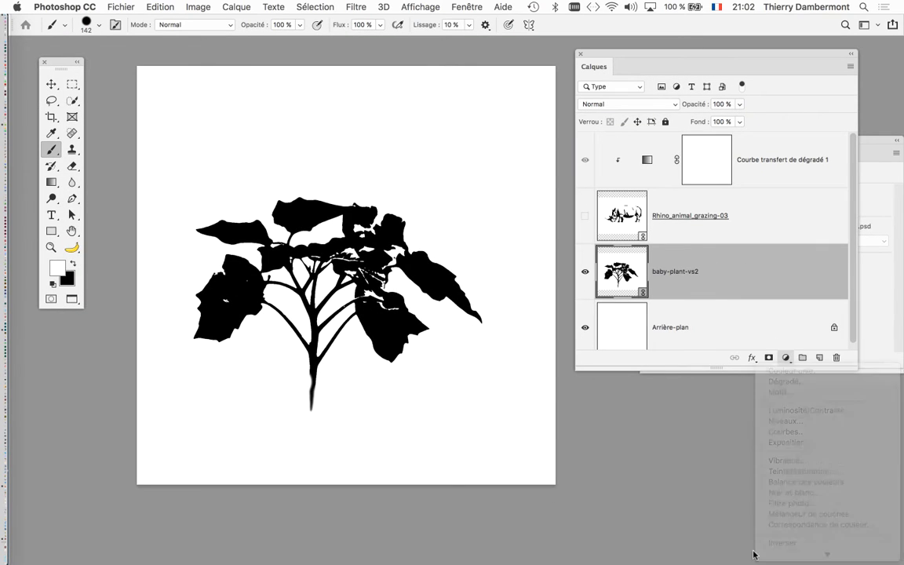
Step: Add a gradient map adjustment layer above baby-plant-vs2 and invert its gradient
drag(684, 59, 635, 32)
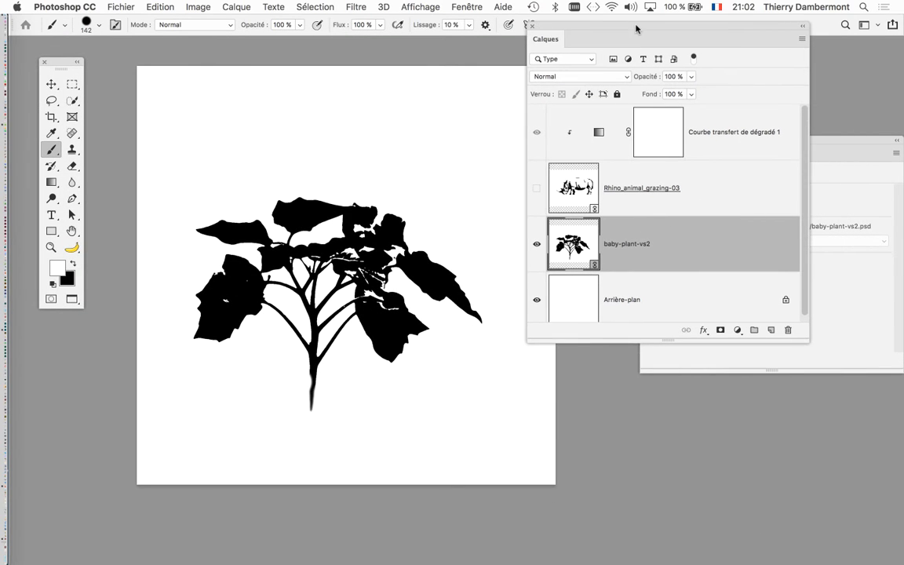
click(737, 331)
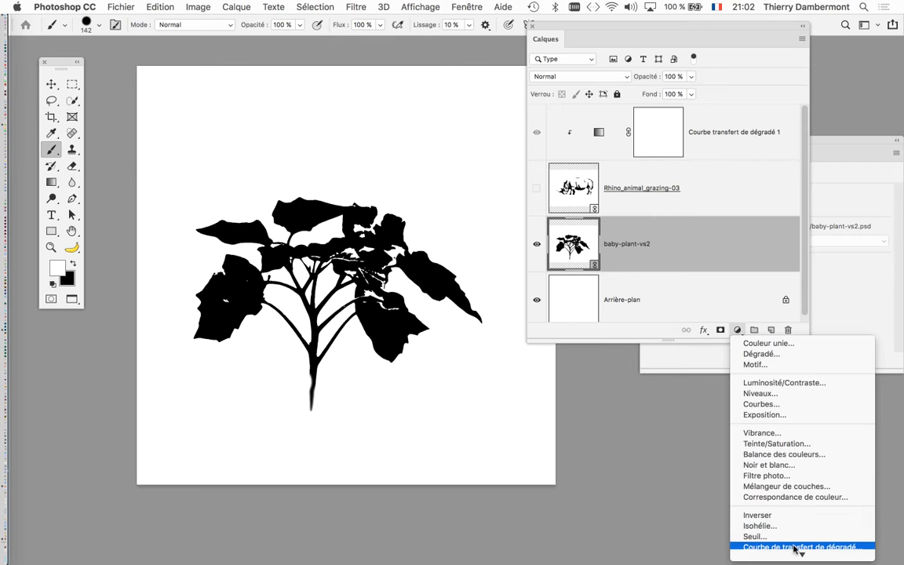
click(795, 536)
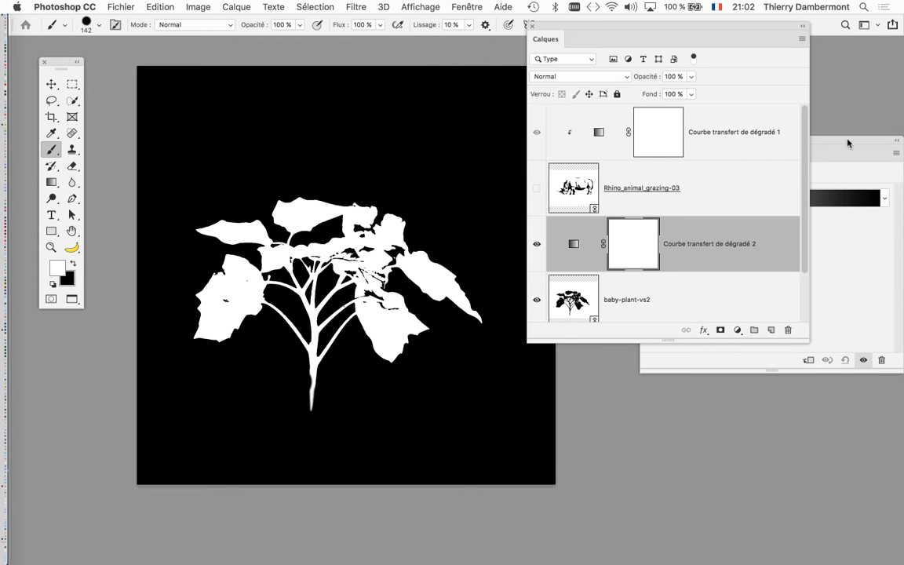
drag(848, 143, 514, 57)
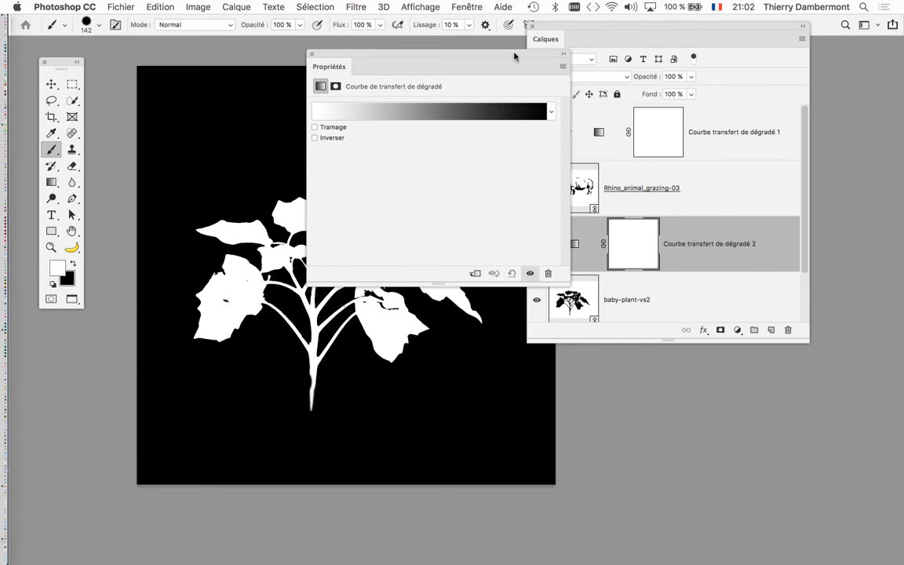
click(314, 137)
Step: Recolour the black end stop of the plant's gradient map to a bright green
click(441, 110)
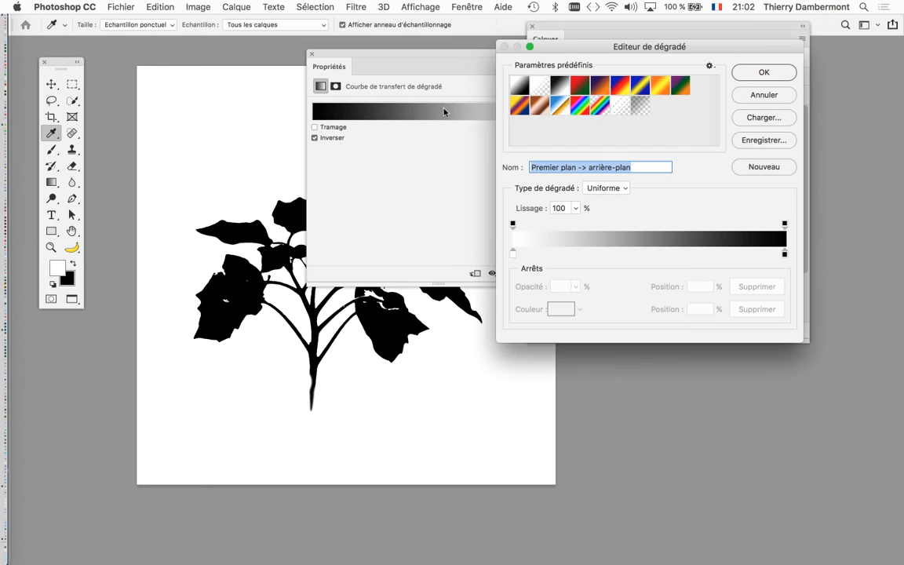
click(785, 252)
double_click(784, 255)
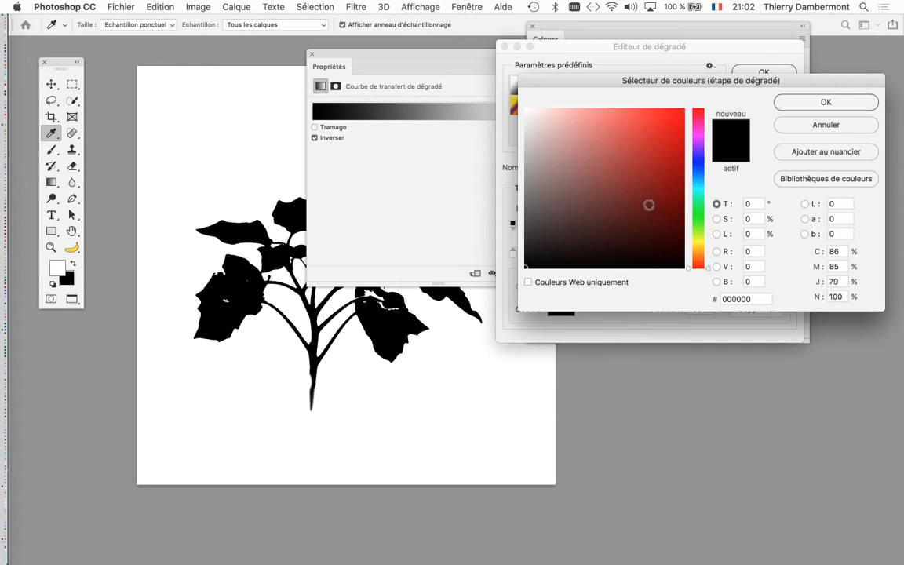
click(697, 214)
drag(652, 137, 666, 124)
click(843, 102)
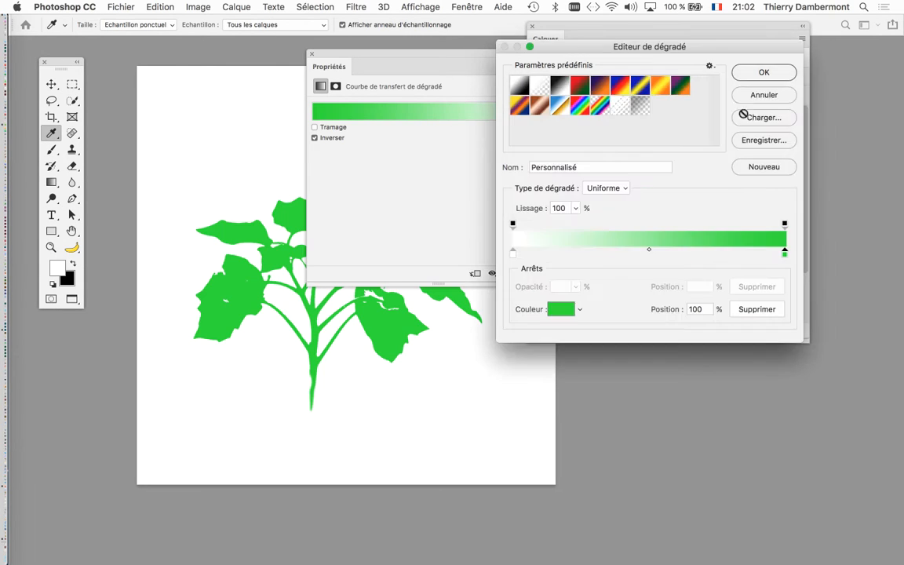
click(752, 75)
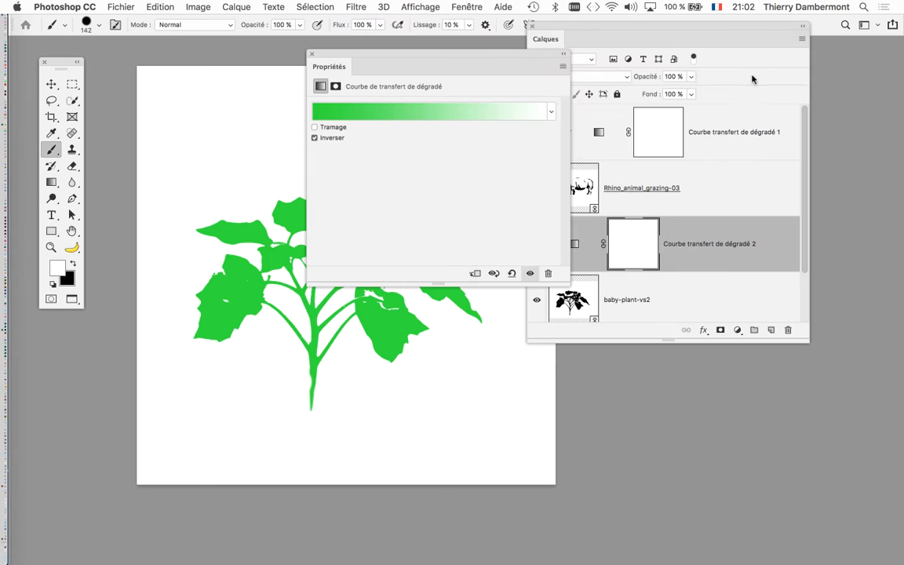
Step: Clip the green gradient map to the baby-plant-vs2 layer so it affects only the plant
click(311, 54)
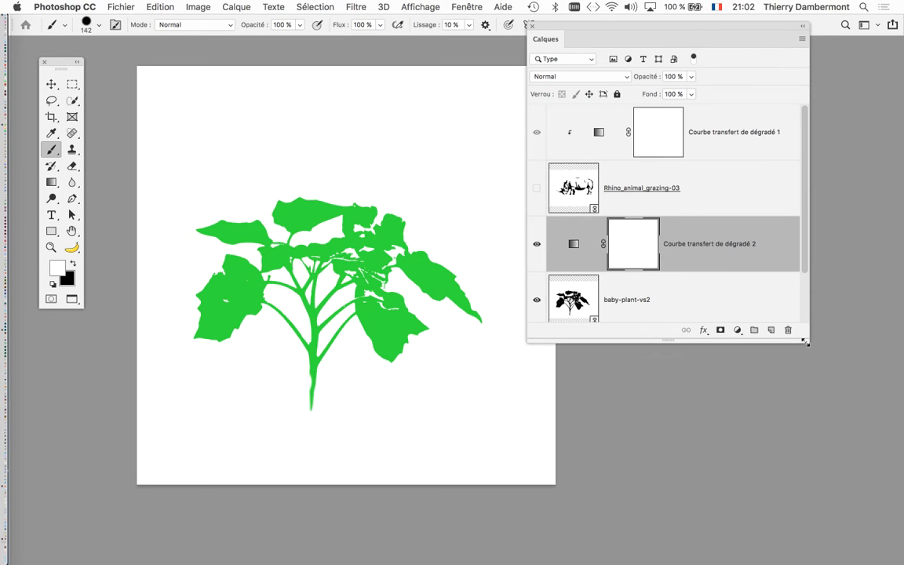
drag(804, 341, 823, 444)
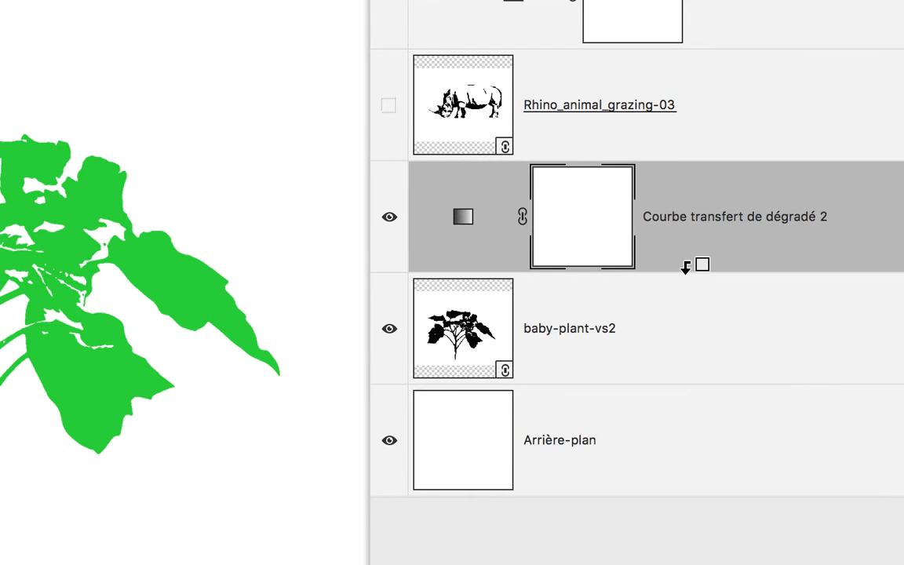
alt+click(684, 269)
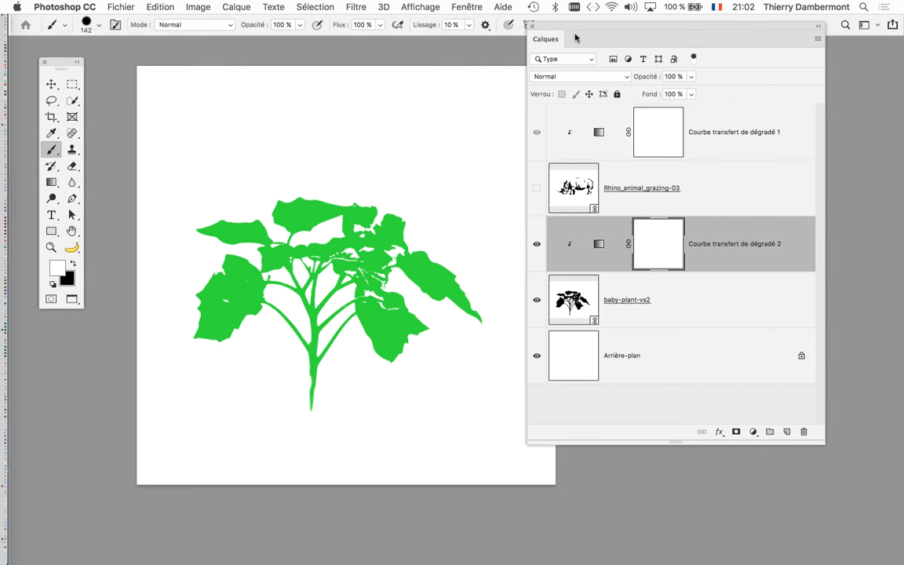
drag(578, 28, 628, 56)
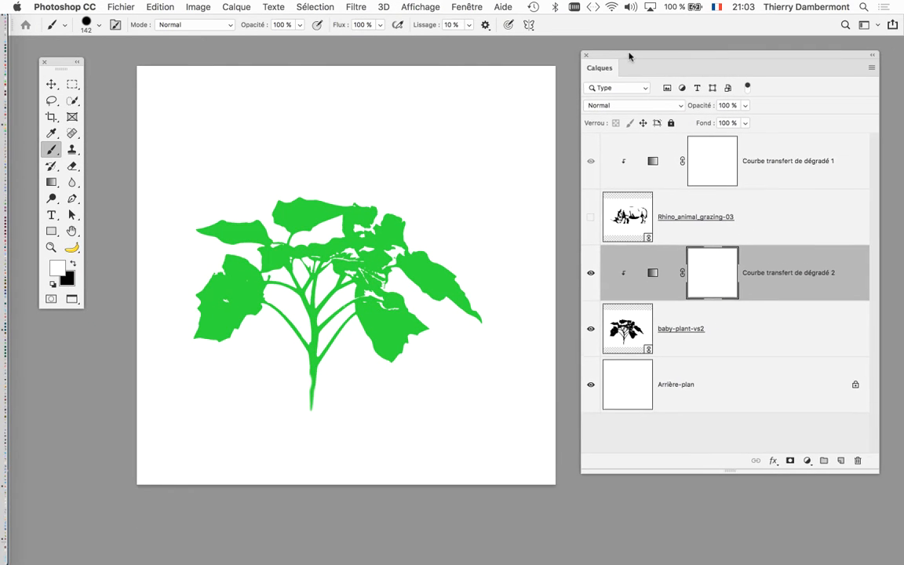
Step: Show the Rhino_animal_grazing-03 layer again and move the rhino slightly upward on the canvas
click(586, 217)
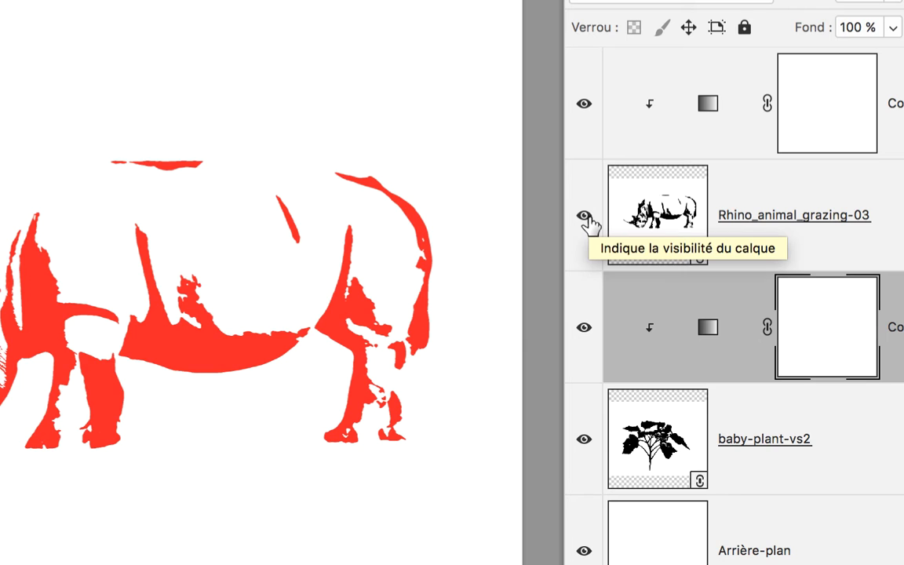
drag(605, 224, 607, 226)
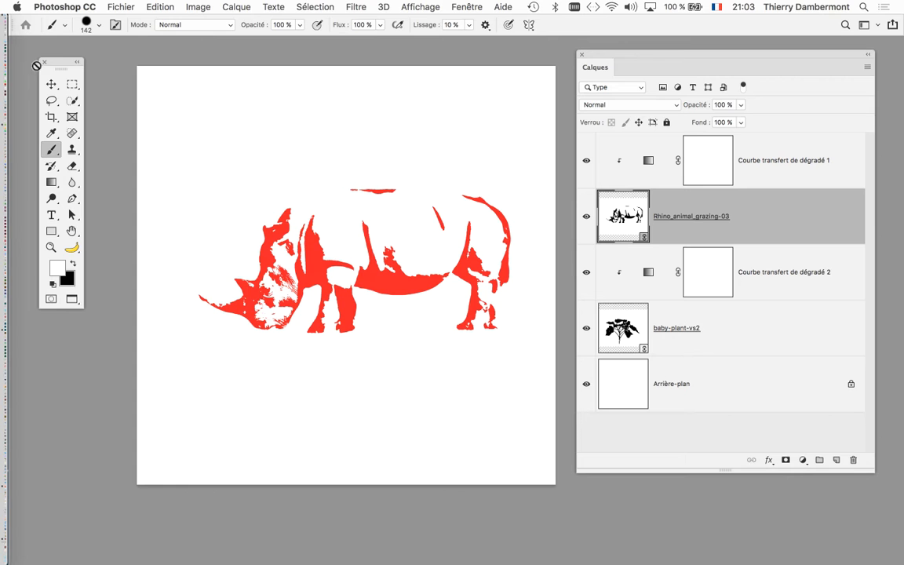
right_click(55, 86)
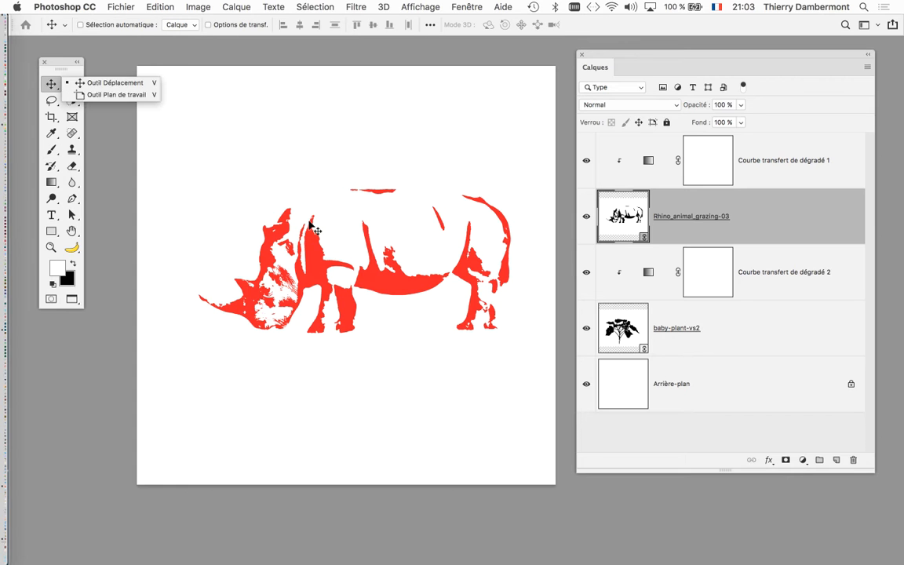
click(283, 205)
drag(263, 207, 296, 201)
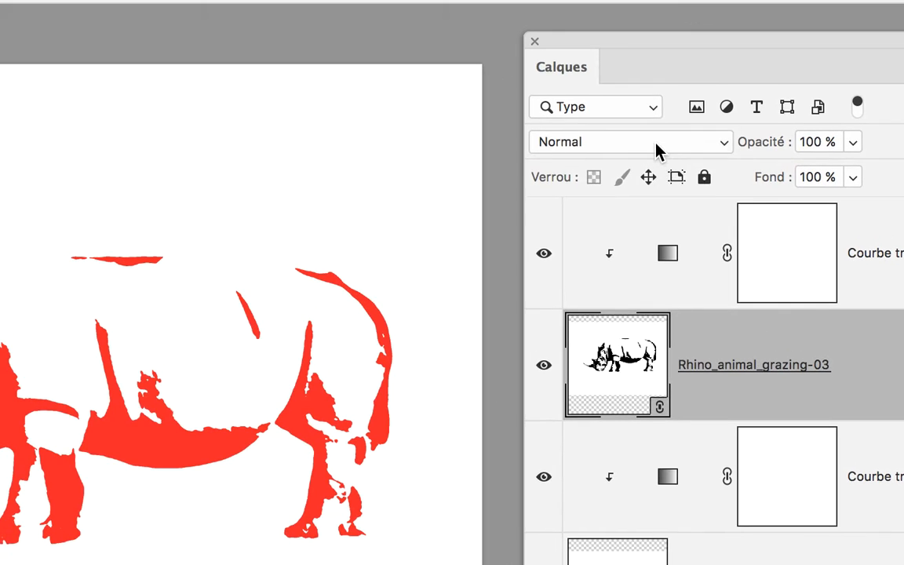
Step: Set the blend mode of the Rhino_animal_grazing-03 layer to Produit
click(587, 7)
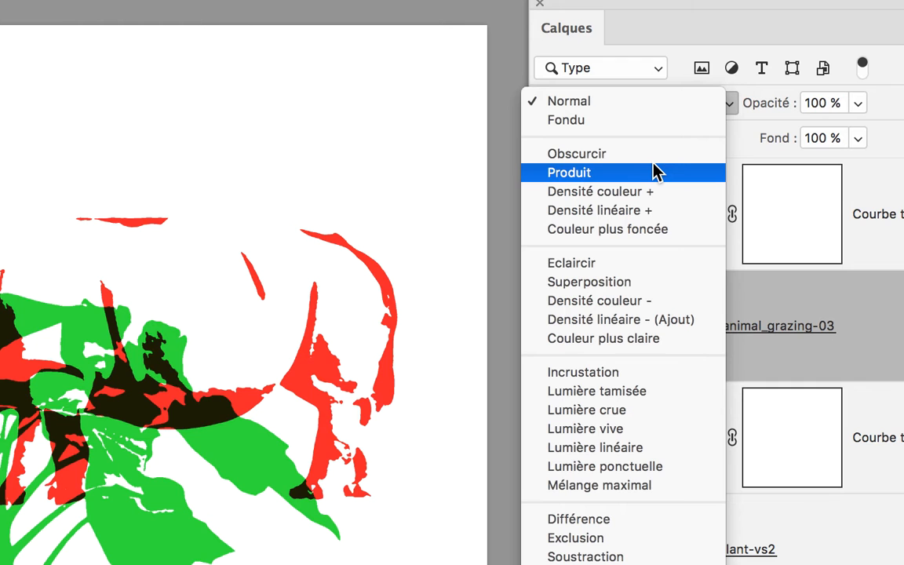
click(655, 172)
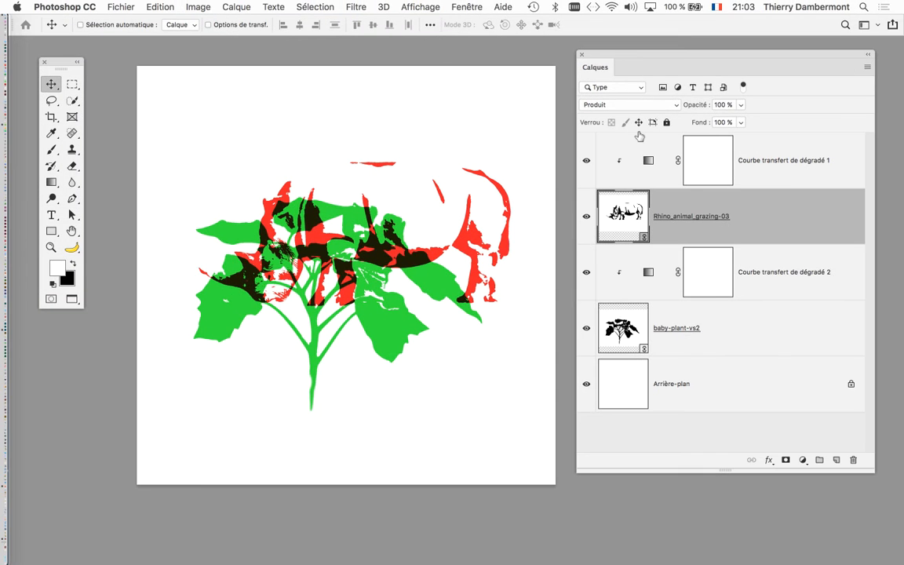
Step: Move the plant on the baby-plant-vs2 layer slightly down and to the left on the canvas
click(737, 331)
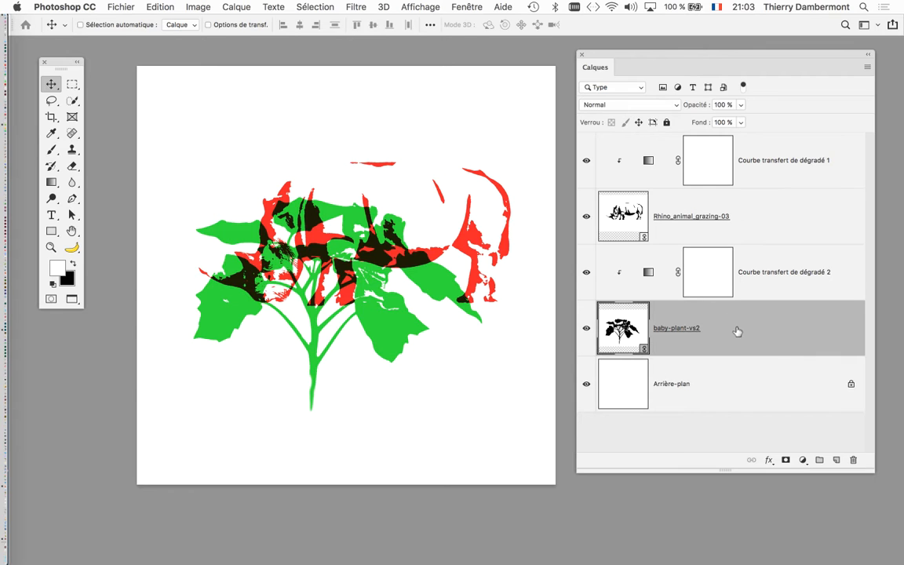
drag(614, 54, 636, 52)
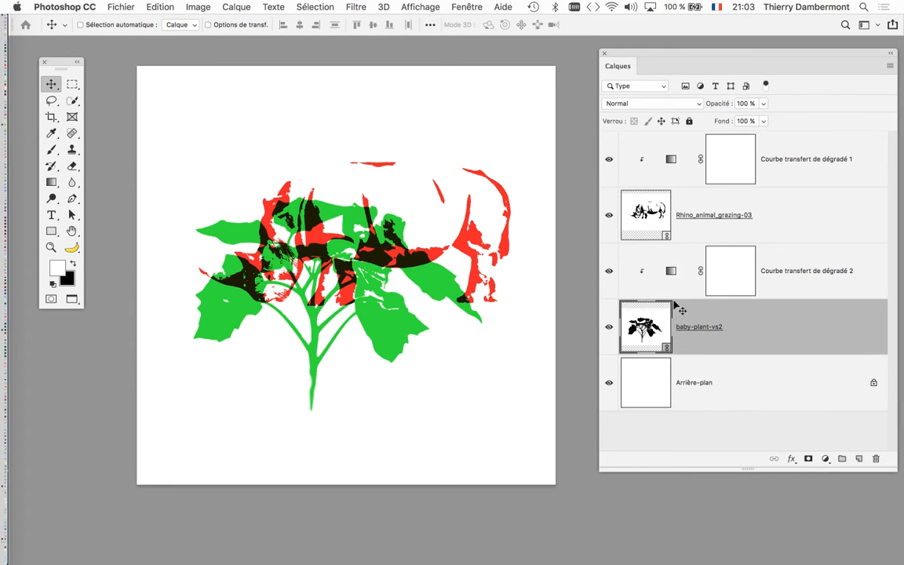
mouse_move(375, 313)
mouse_down()
mouse_move(384, 302)
mouse_move(357, 350)
mouse_move(360, 321)
mouse_up()
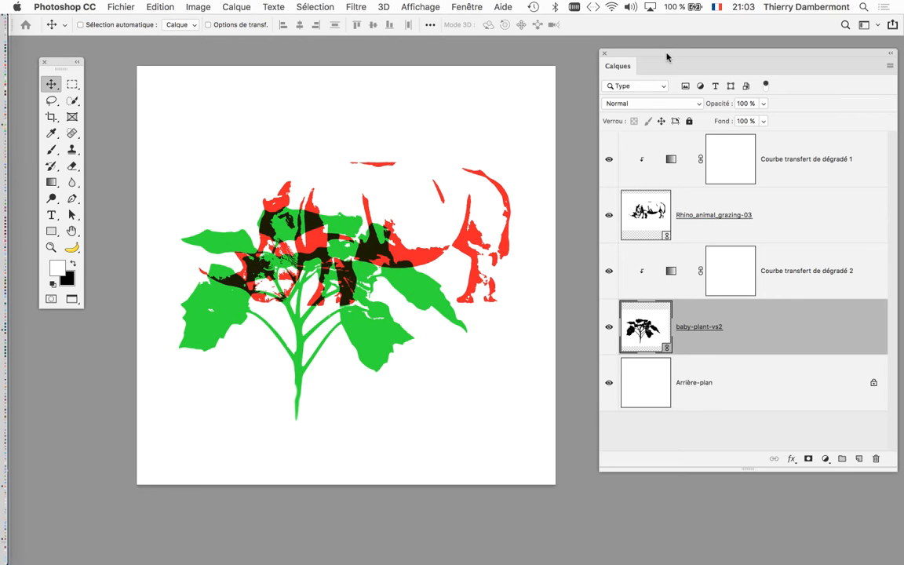
drag(666, 56, 635, 47)
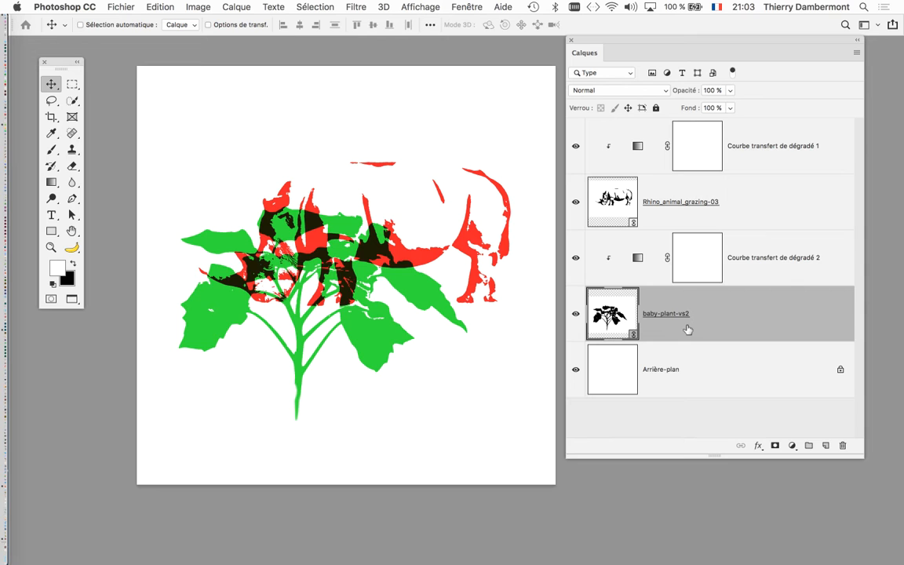
Step: Scale the baby-plant-vs2 plant down to about 12.88 % and place it over the rhino's head
key(super+t)
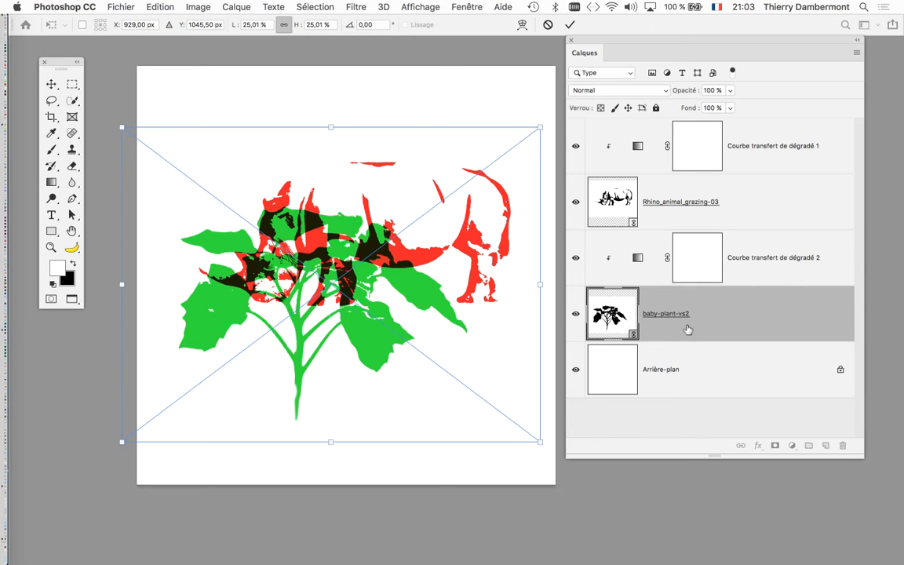
drag(540, 127, 337, 280)
drag(259, 397, 310, 326)
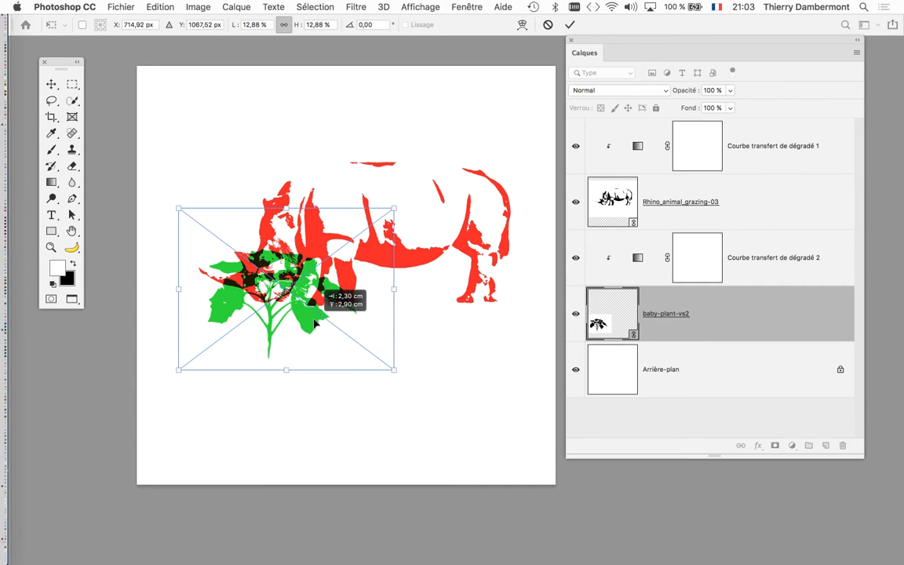
click(570, 24)
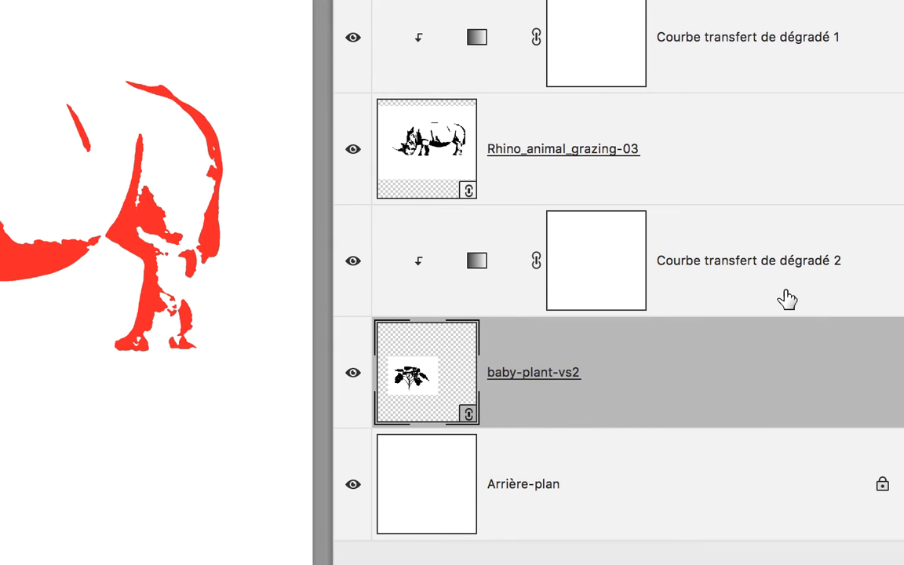
Step: Group baby-plant-vs2 with its clipped gradient map under the name Groupe 1 and expand the group
shift+click(788, 296)
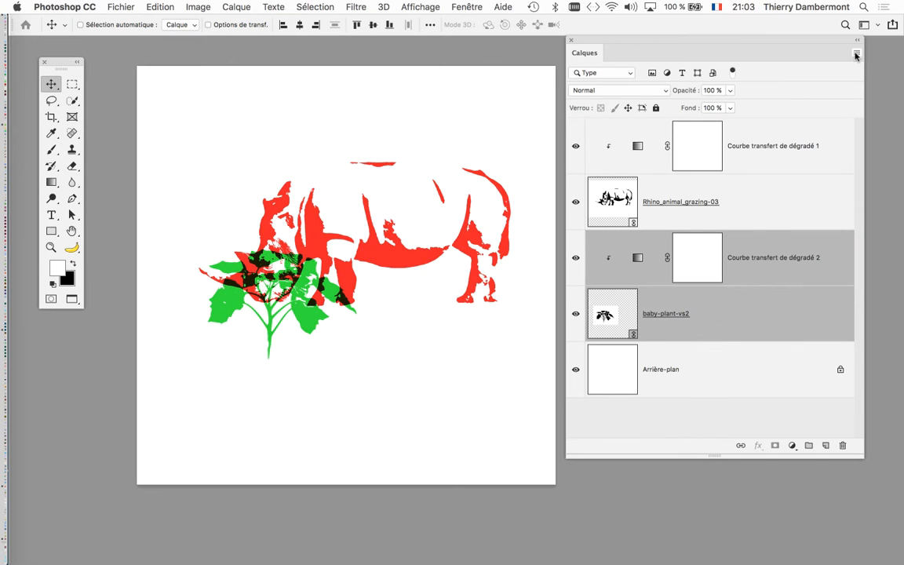
click(856, 54)
click(745, 180)
click(560, 259)
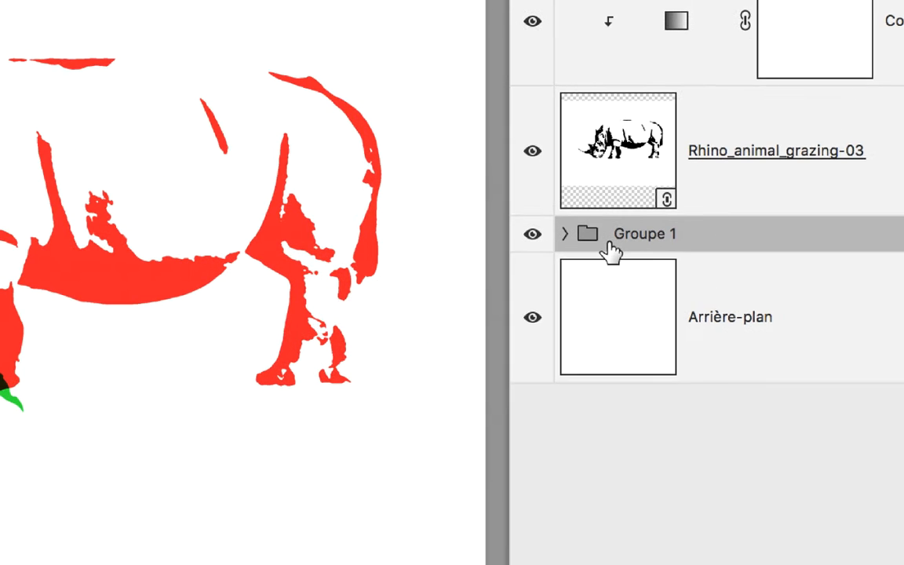
click(563, 232)
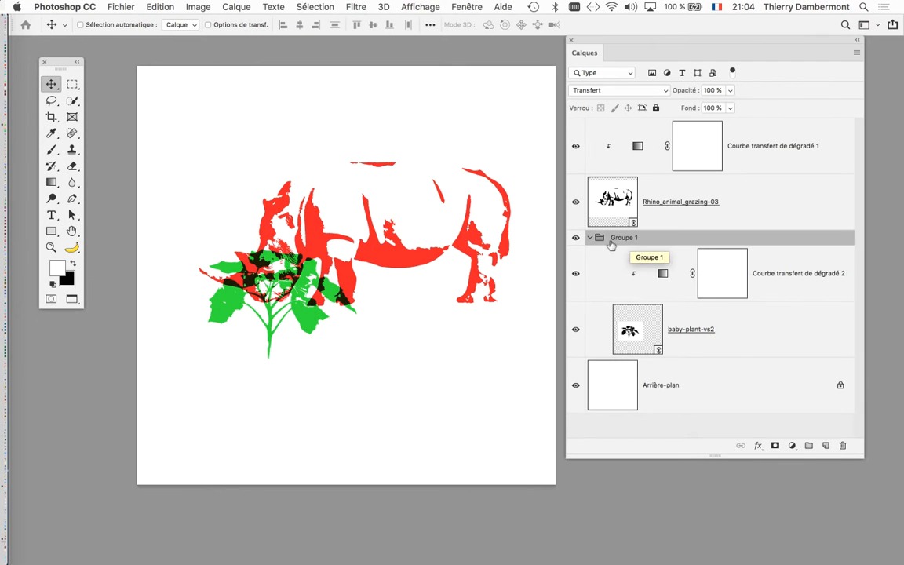
Step: Duplicate Groupe 1 and move the copied plant to the right, across the rhino's belly and hind leg
click(531, 233)
drag(617, 237, 825, 445)
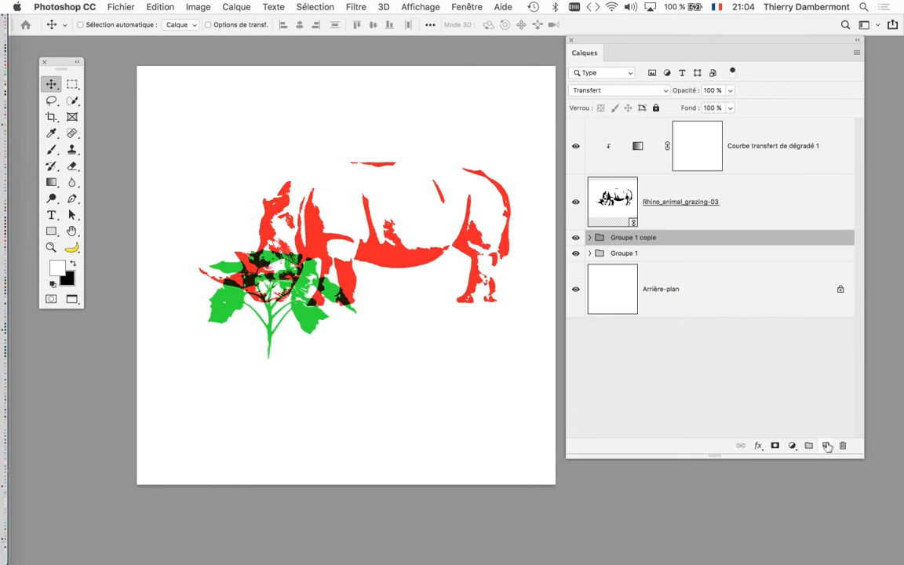
drag(281, 263, 428, 242)
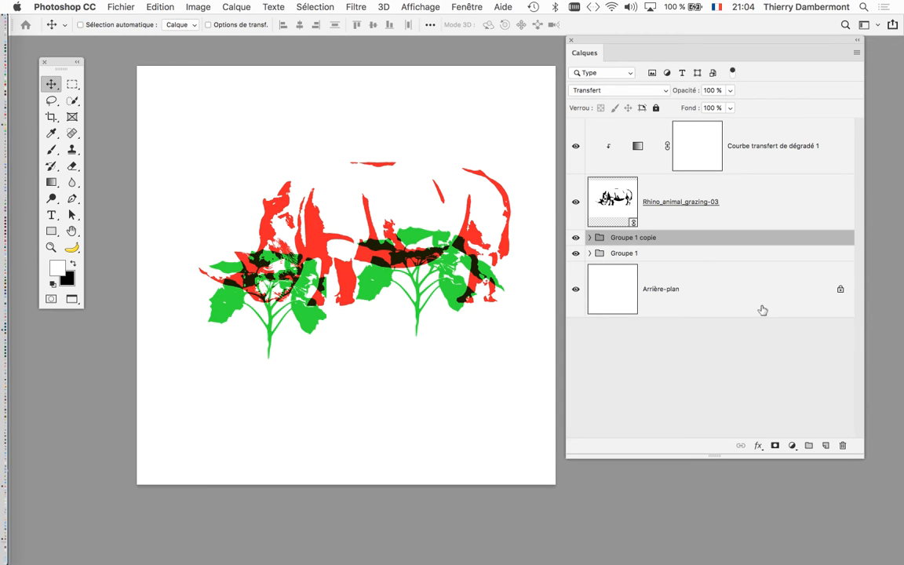
Step: Recolour the green end stop of the gradient map in Groupe 1 copie to dark blue 10277b
click(589, 238)
click(662, 273)
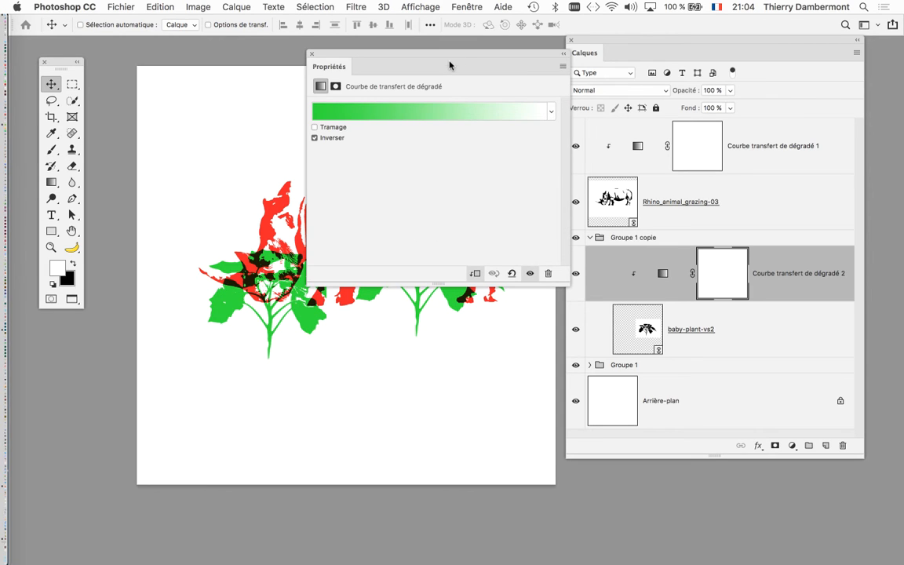
drag(449, 65, 772, 89)
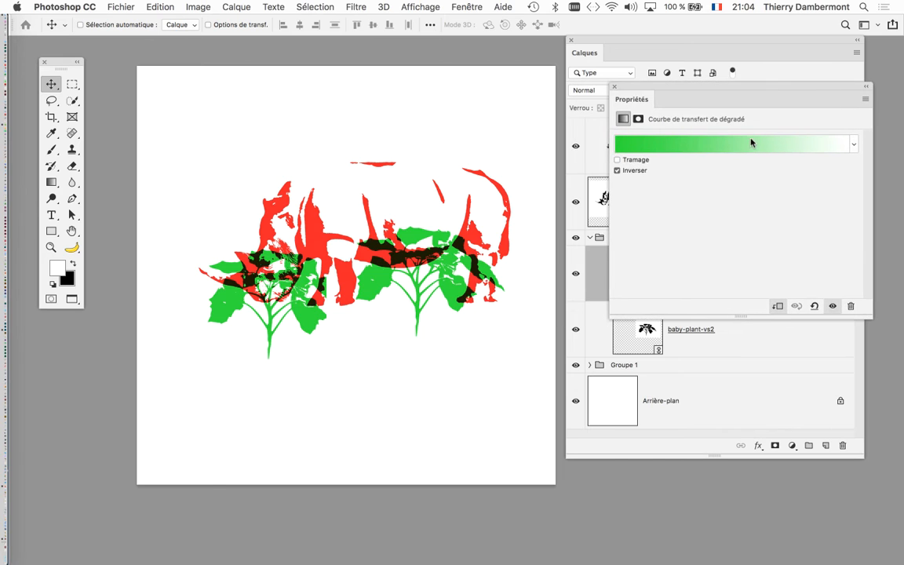
click(751, 143)
double_click(785, 256)
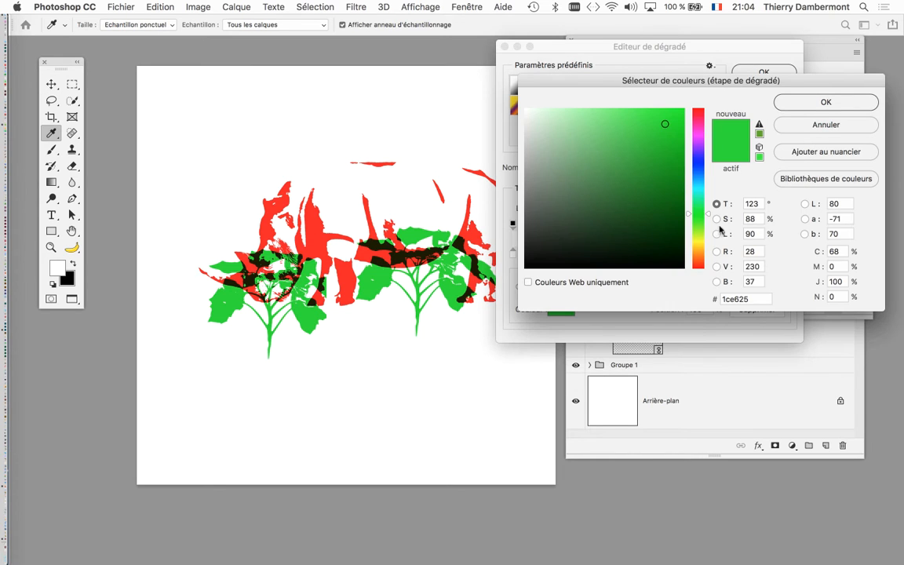
click(665, 192)
click(700, 169)
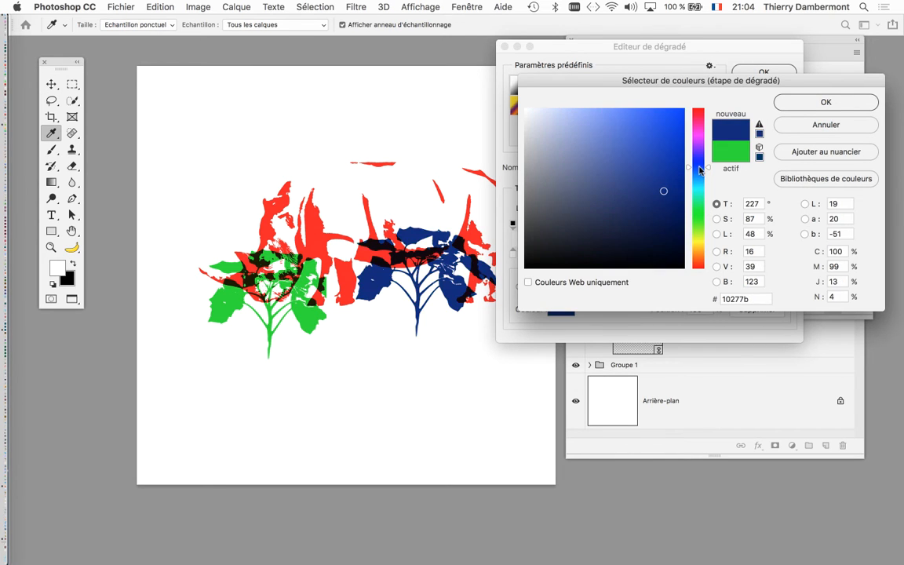
click(801, 101)
Step: Change the end stop of the copied plant's gradient map to teal 3fbcb5 and apply the gradient
double_click(787, 256)
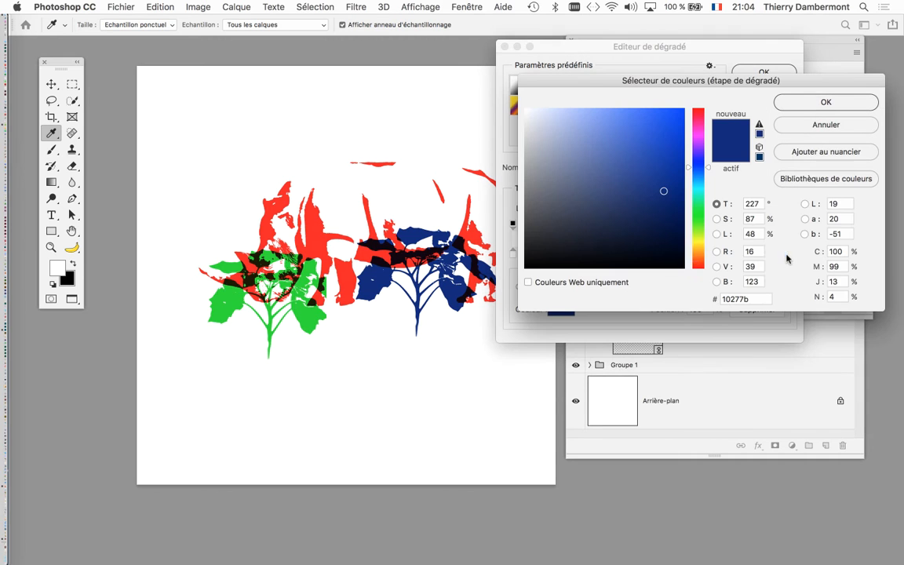
click(695, 190)
click(606, 122)
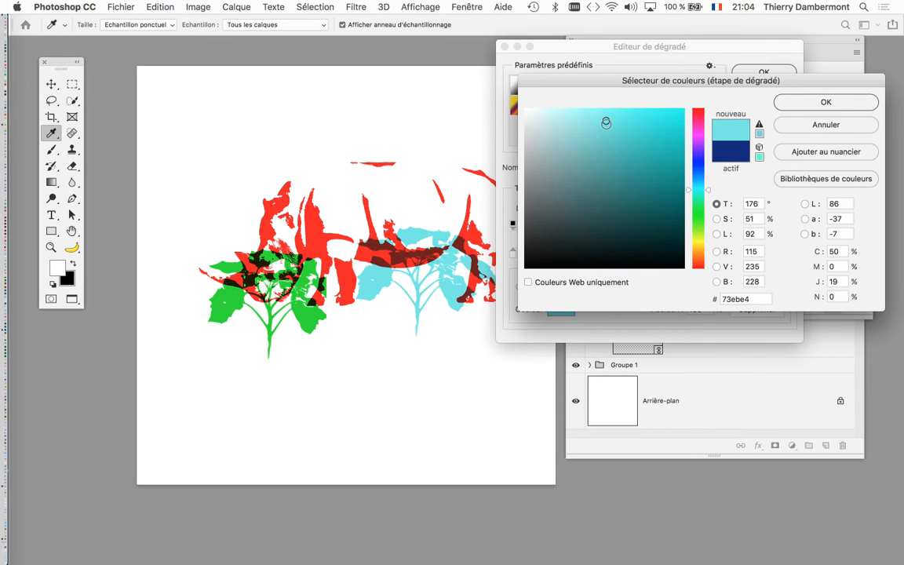
click(628, 149)
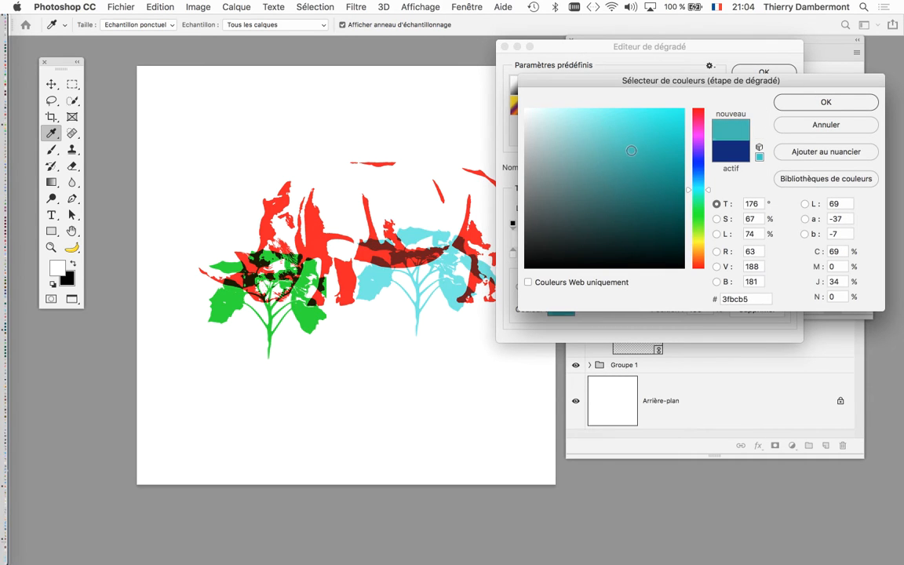
click(802, 103)
click(761, 73)
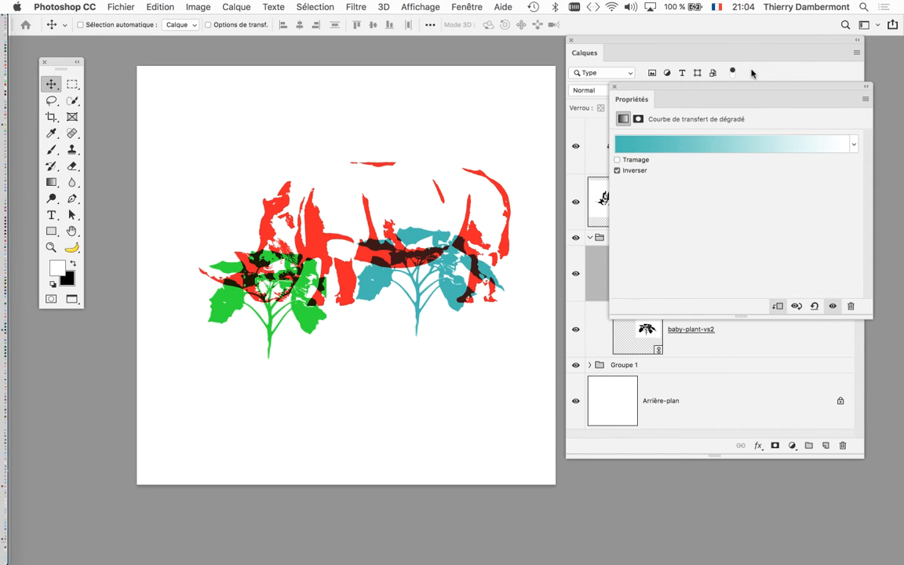
Step: Duplicate Groupe 1 copie and move the new teal plant down below the rhino
drag(649, 89, 748, 105)
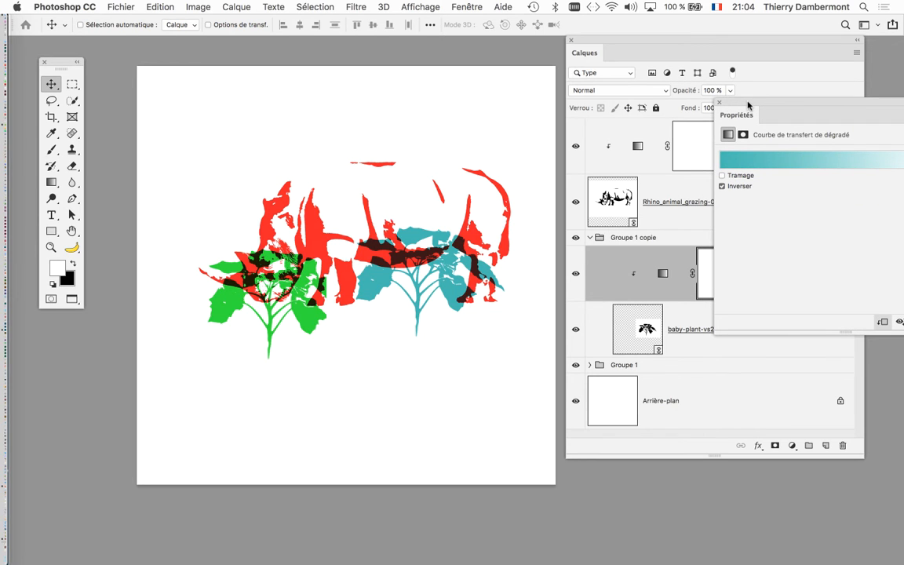
drag(745, 105, 747, 205)
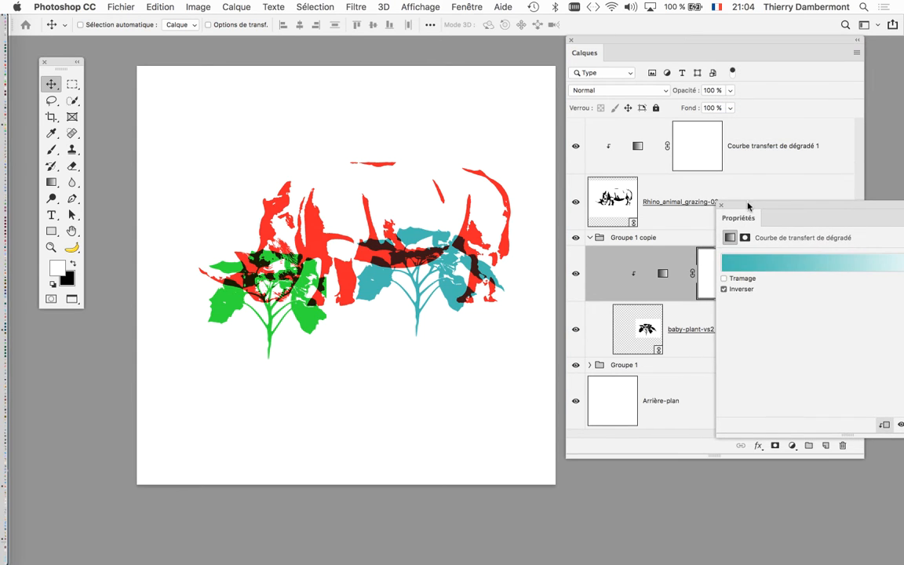
click(590, 237)
drag(631, 238, 824, 445)
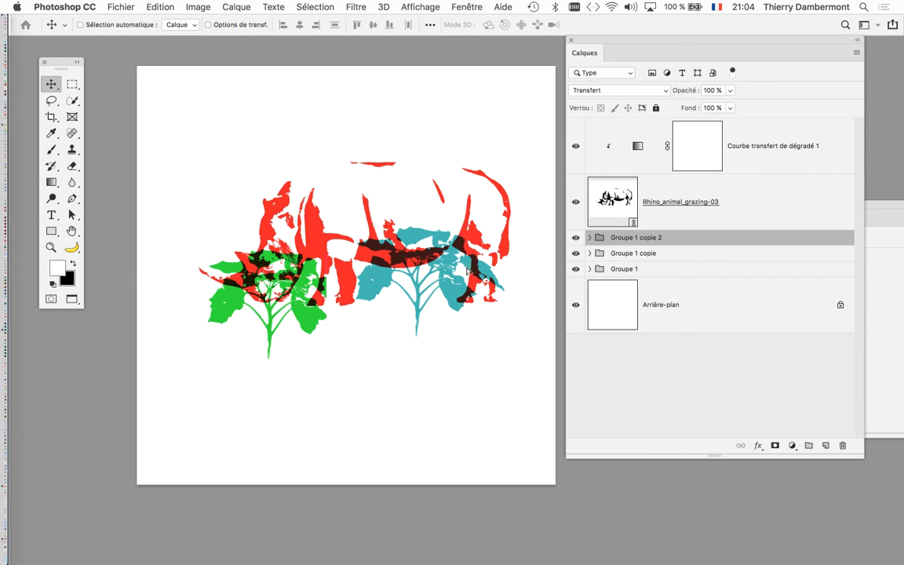
drag(427, 241, 427, 324)
Step: Move the Groupe 1 copie 2 plant a little to the right, below the rhino's hindquarters
click(590, 237)
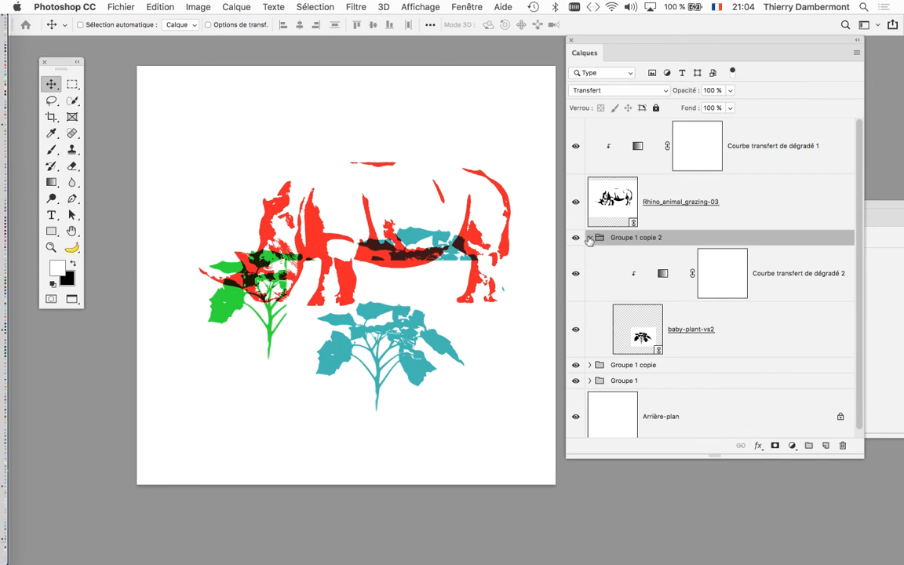
click(637, 327)
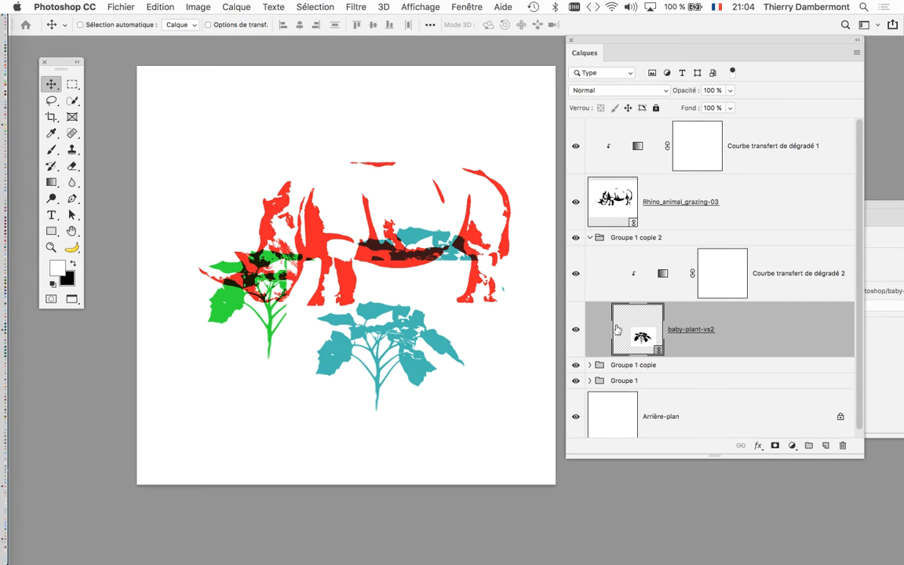
click(590, 238)
drag(404, 346, 466, 354)
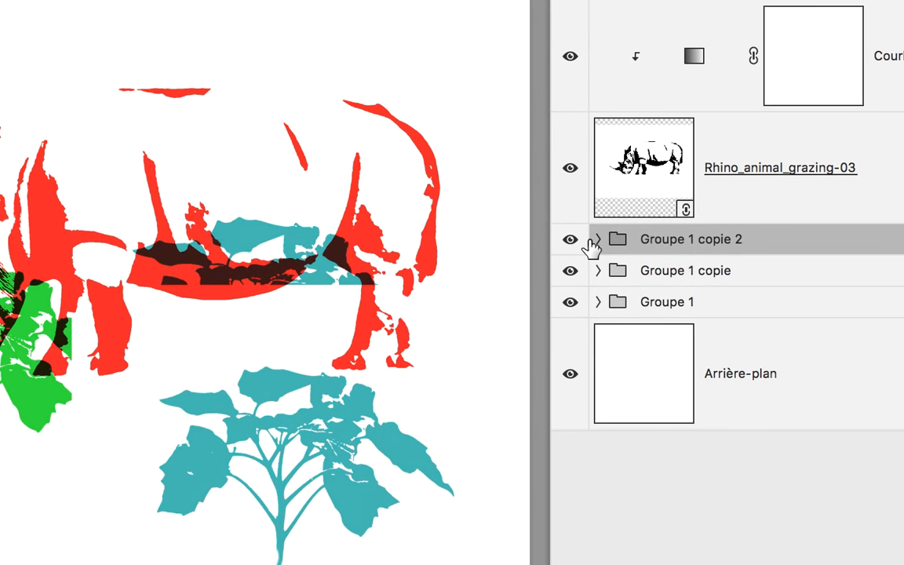
Step: Set the blend mode of the baby-plant-vs2 layer inside Groupe 1 copie 2 to Produit
click(593, 239)
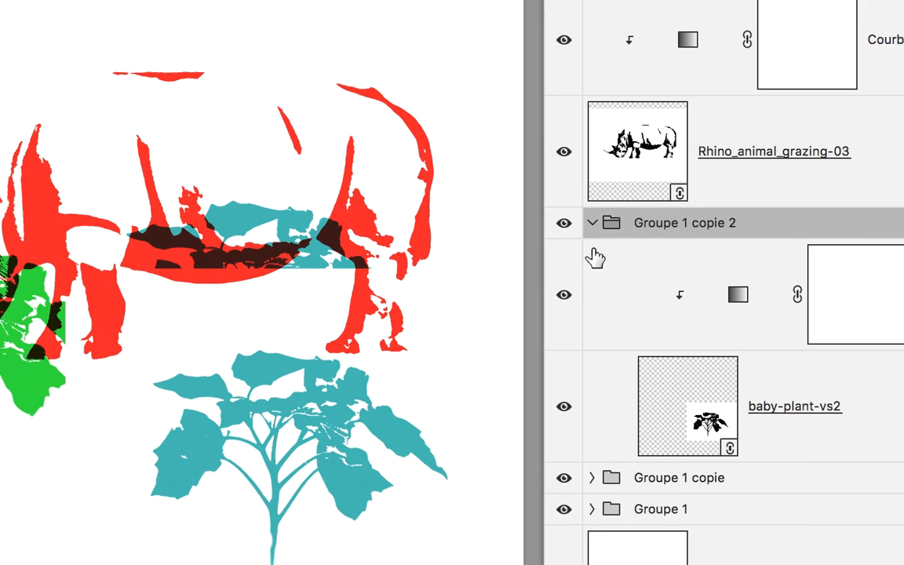
click(620, 312)
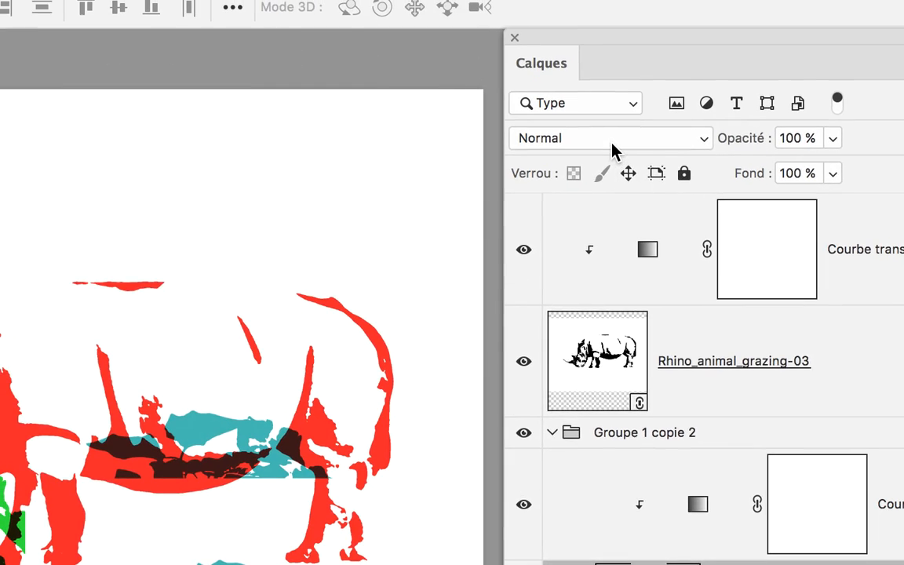
click(611, 147)
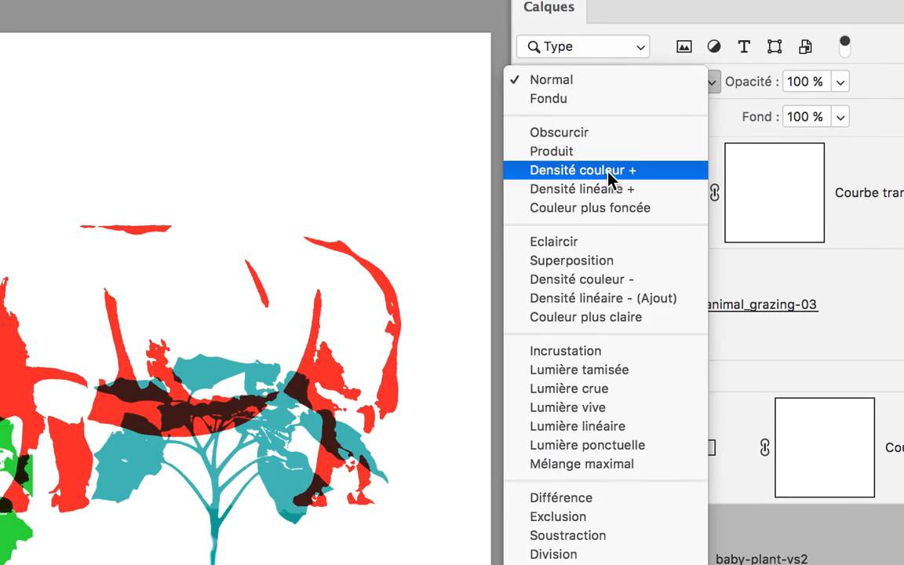
click(611, 166)
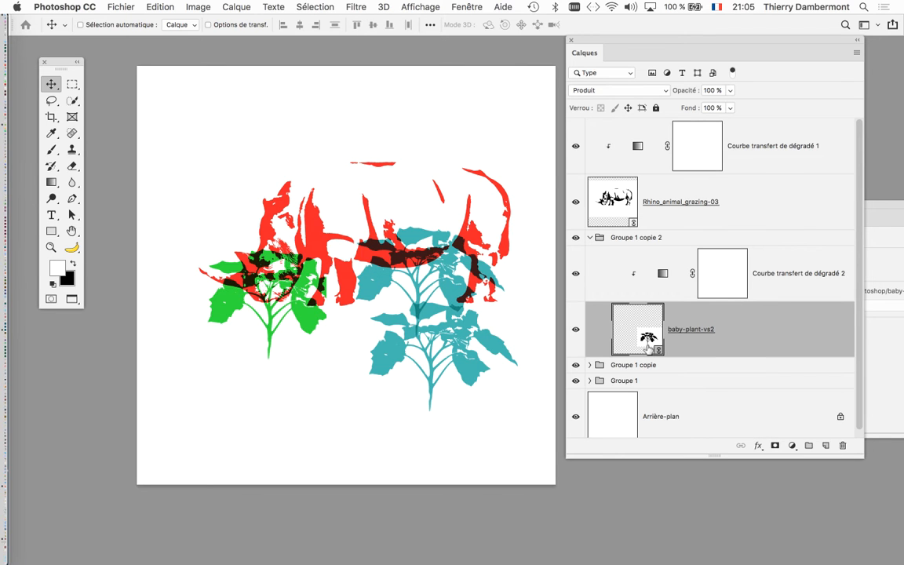
Step: Change the end stop of the gradient map in Groupe 1 copie 2 to pink bb3e73 and apply the gradient
click(663, 275)
drag(886, 202, 755, 146)
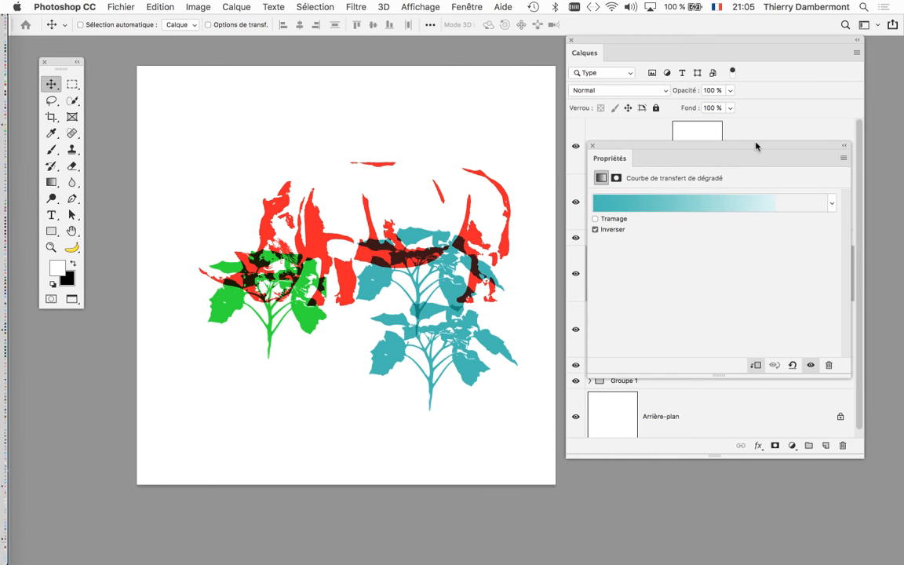
click(716, 204)
double_click(785, 254)
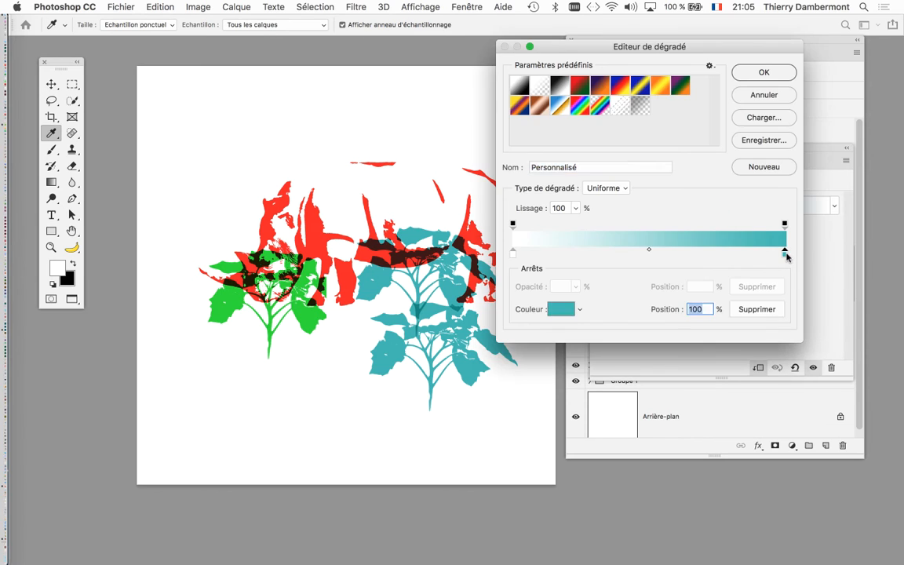
drag(700, 163, 697, 117)
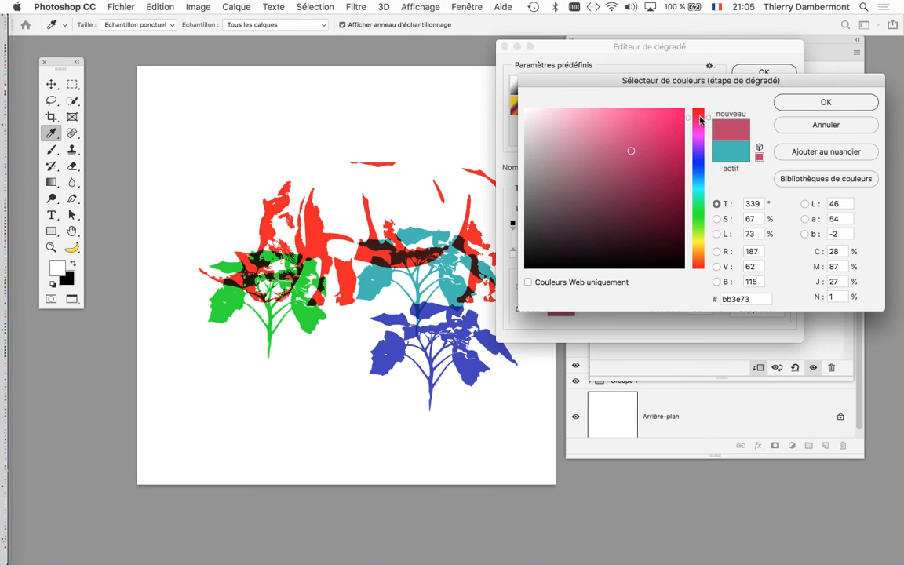
click(816, 102)
click(765, 71)
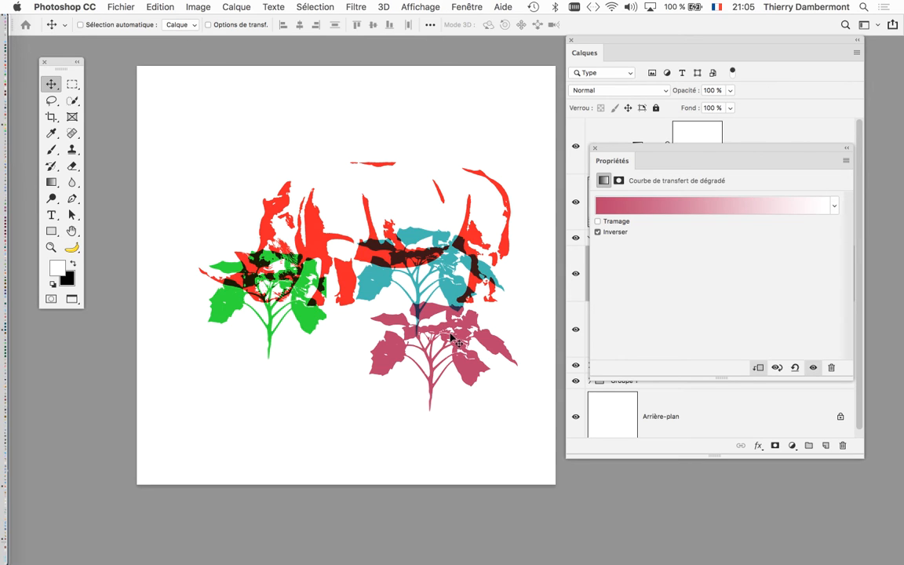
Step: Collapse Groupe 1 copie 2 and move its pink plant up and left, between the green and teal plants
drag(445, 336, 405, 355)
click(594, 149)
click(591, 238)
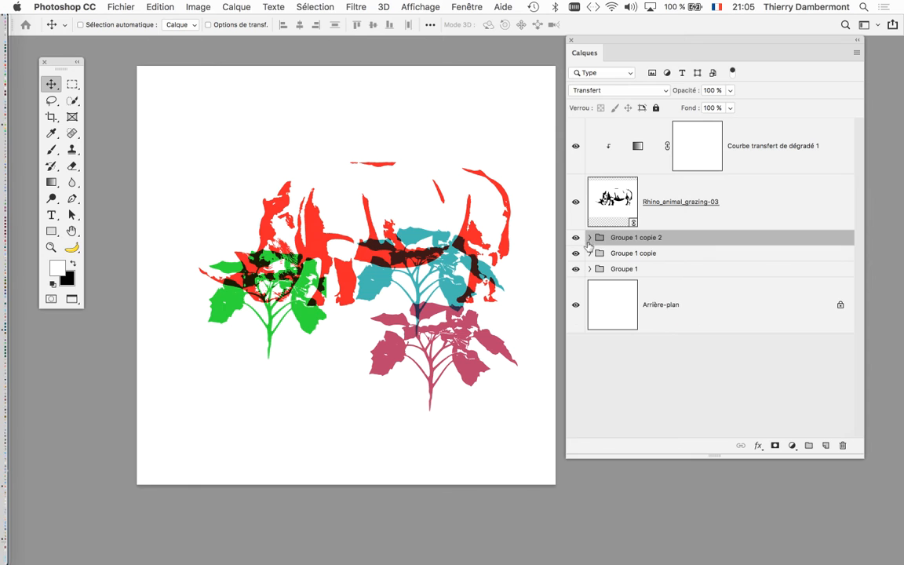
drag(418, 308, 398, 318)
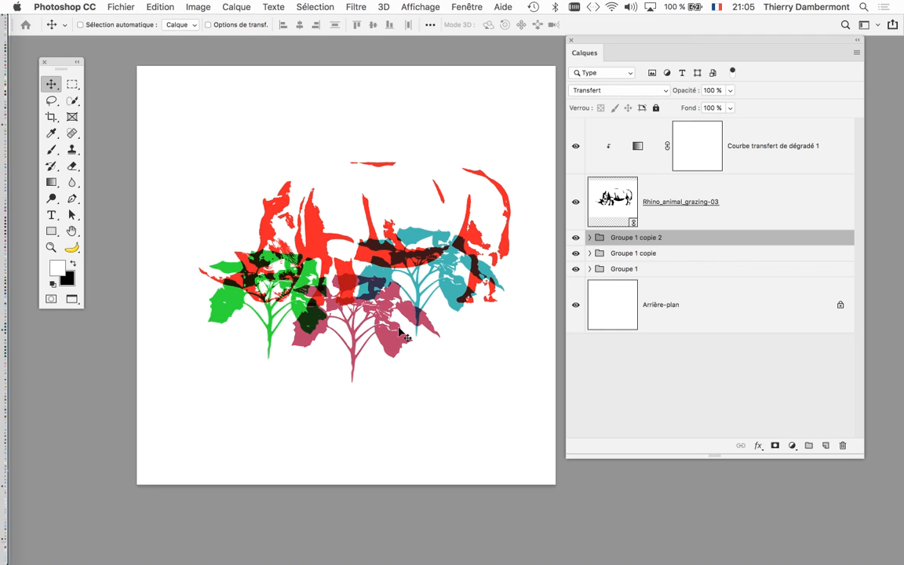
Step: Scale the rhino layer down to about 7,27 % and move it down and right, overlapping the teal plant
click(619, 204)
drag(378, 228, 351, 165)
key(super+t)
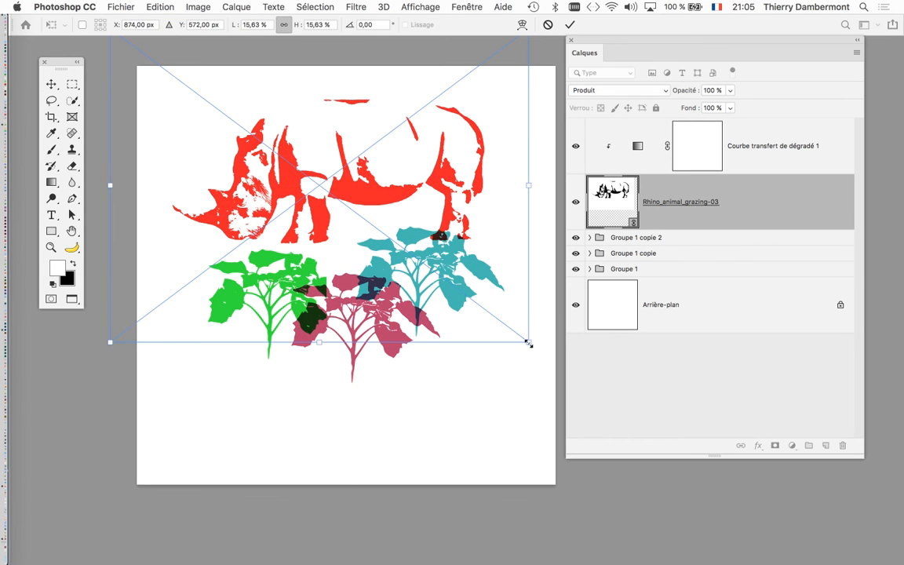
drag(529, 342, 424, 236)
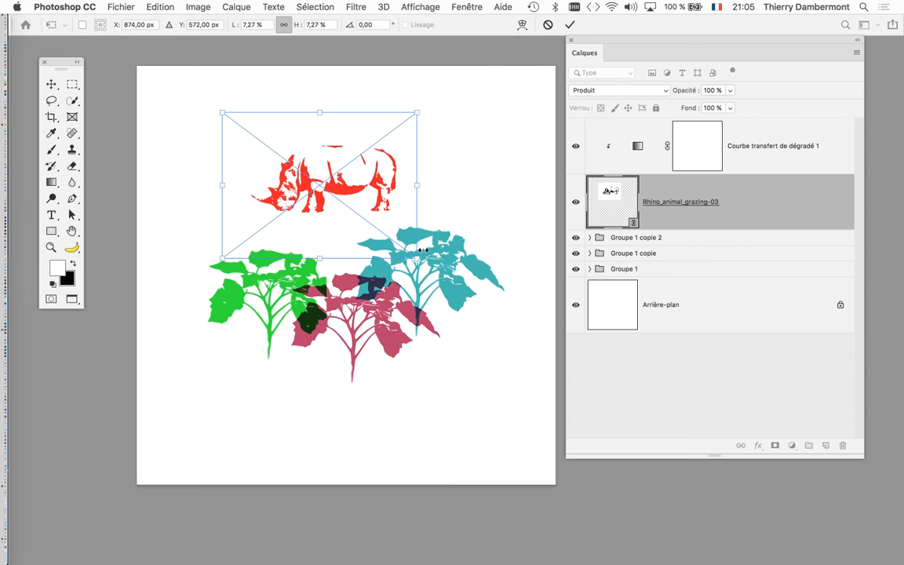
click(569, 24)
drag(365, 159, 507, 301)
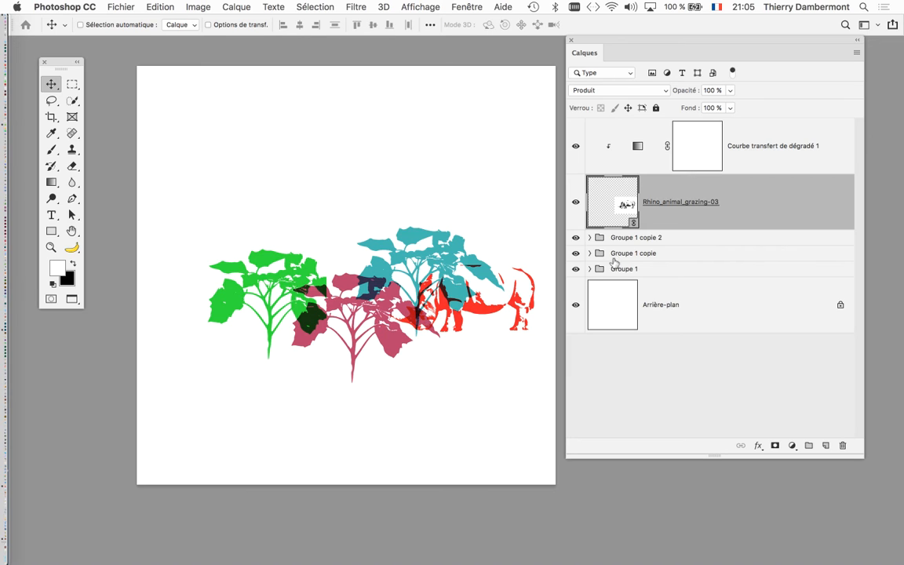
Step: Move the pink plant of Groupe 1 copie 2 further left and slightly up, overlapping the green plant's leaves
key(alt+bracketleft)
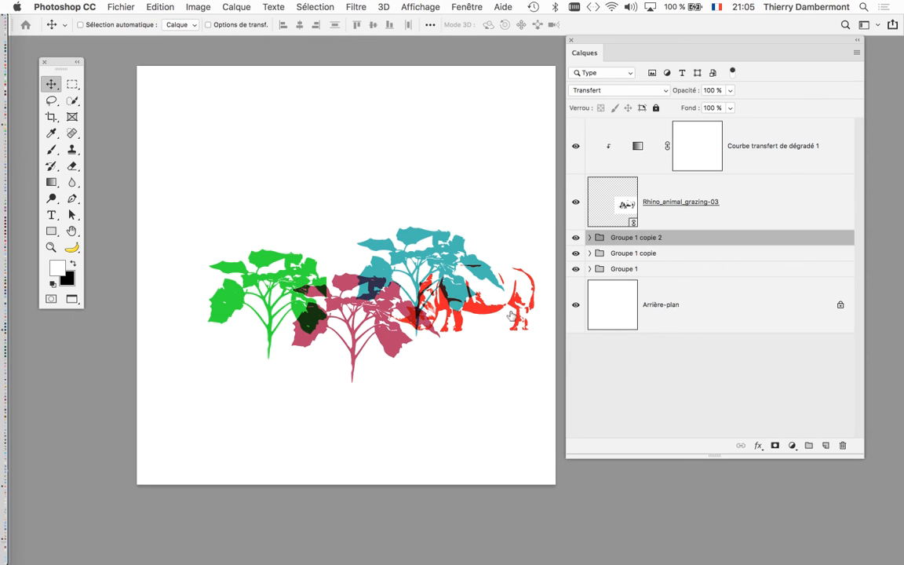
click(575, 237)
click(575, 236)
drag(362, 351, 327, 340)
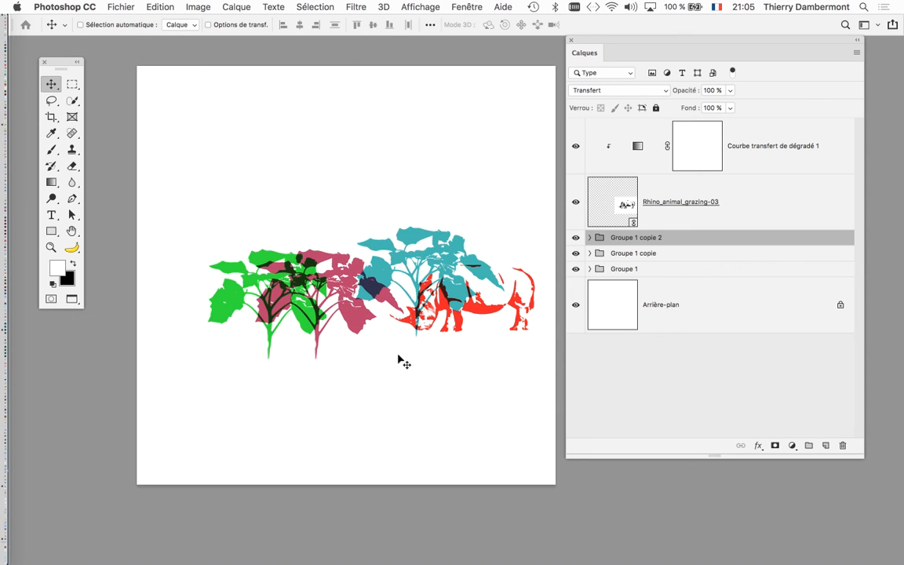
scroll(421, 329, up, 2)
drag(303, 278, 303, 272)
drag(348, 247, 355, 243)
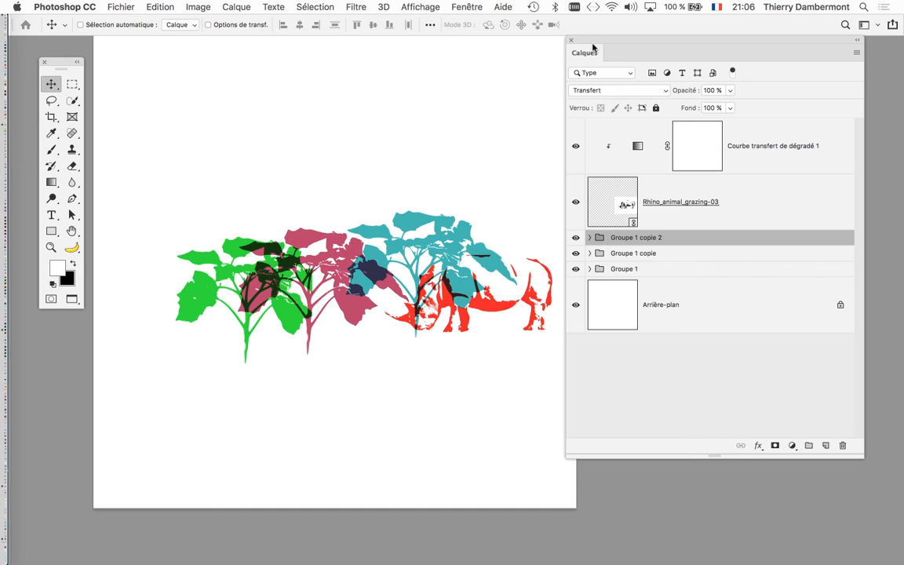
Step: Clear the layer list away from the canvas and move the rhino slightly down and left, below the teal plant's leaves
drag(573, 40, 626, 55)
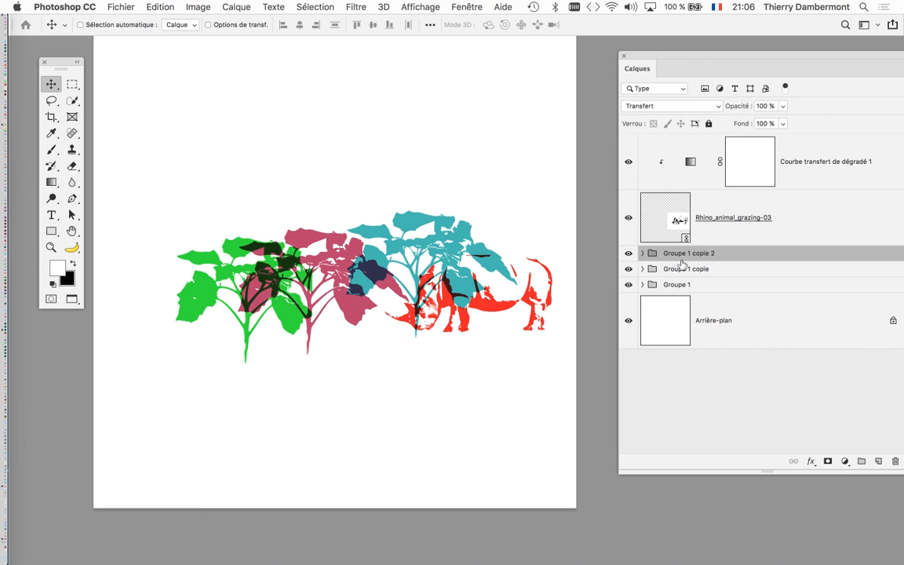
click(655, 224)
drag(495, 303, 483, 331)
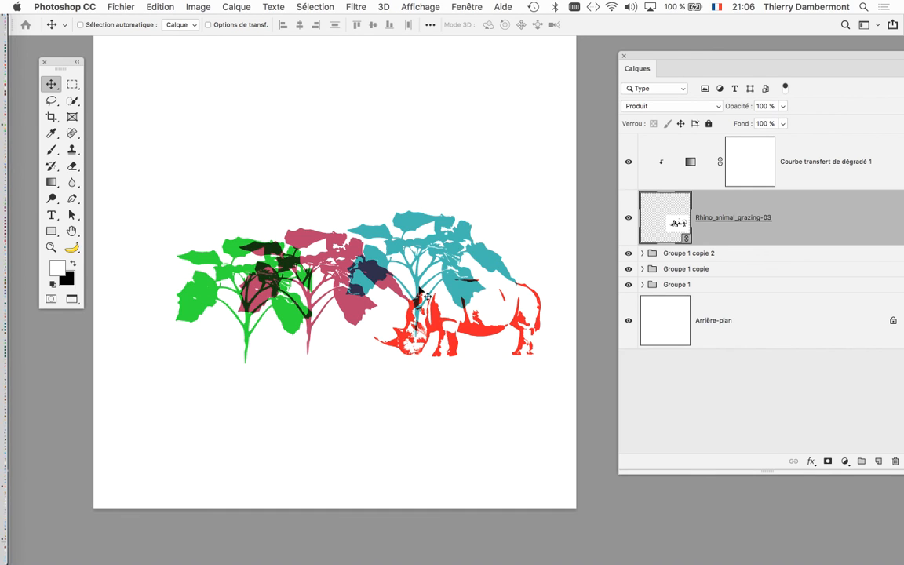
Step: Switch to Firefox, show the image results for "carrousel sérigraphie" and enlarge the page to 120 %
key(super+Tab)
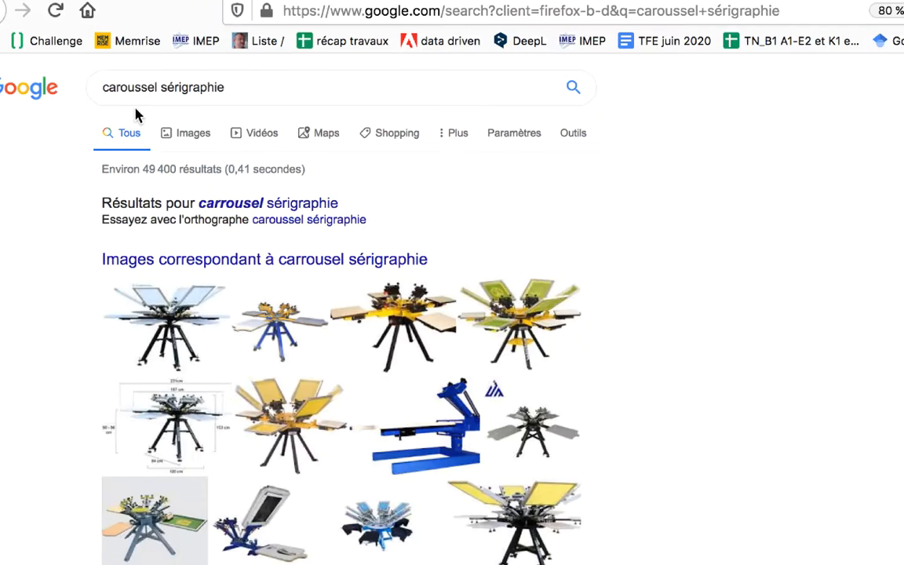
click(163, 124)
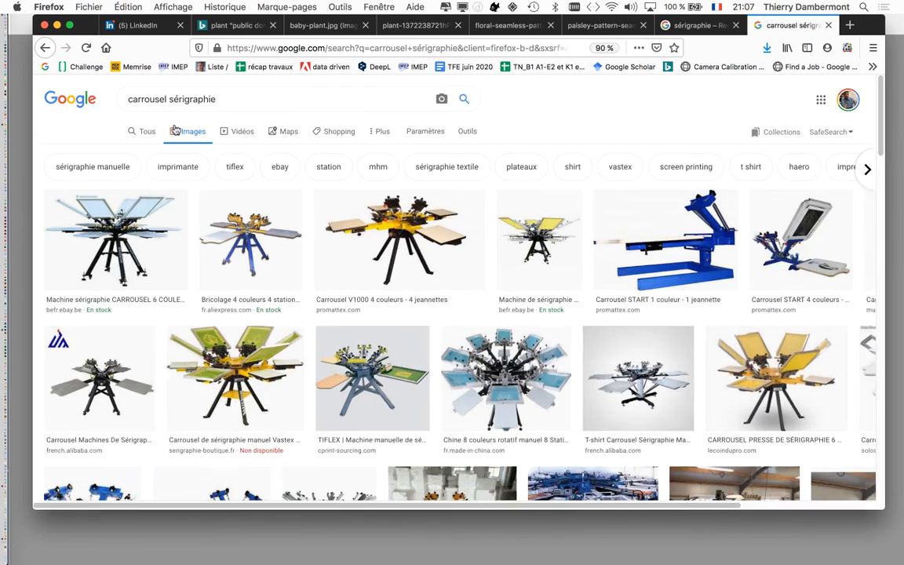
key(super+plus)
key(super+plus)
key(super+plus)
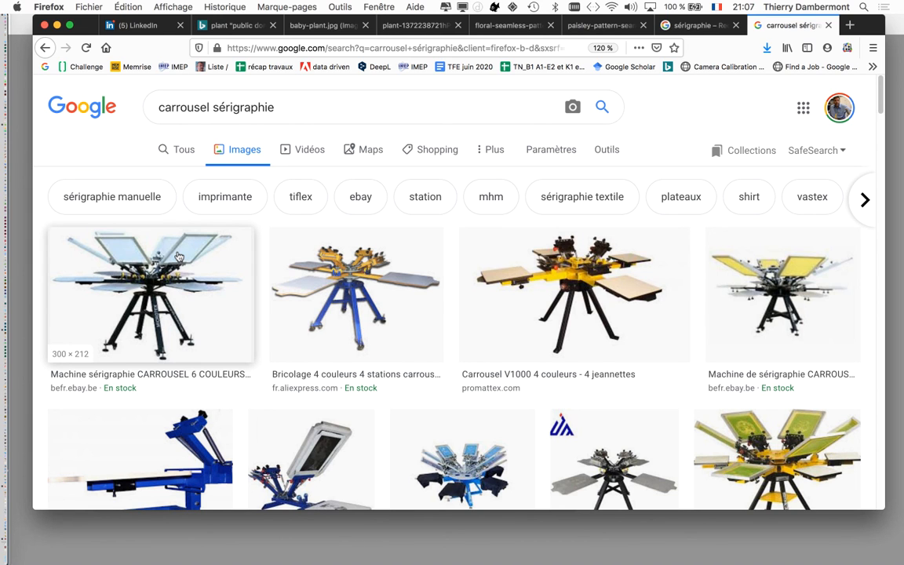
Step: Open the shop page of the Vastex V1000 six-colour, six-pallet screen-printing carousel and enlarge its product photo
scroll(330, 353, down, 5)
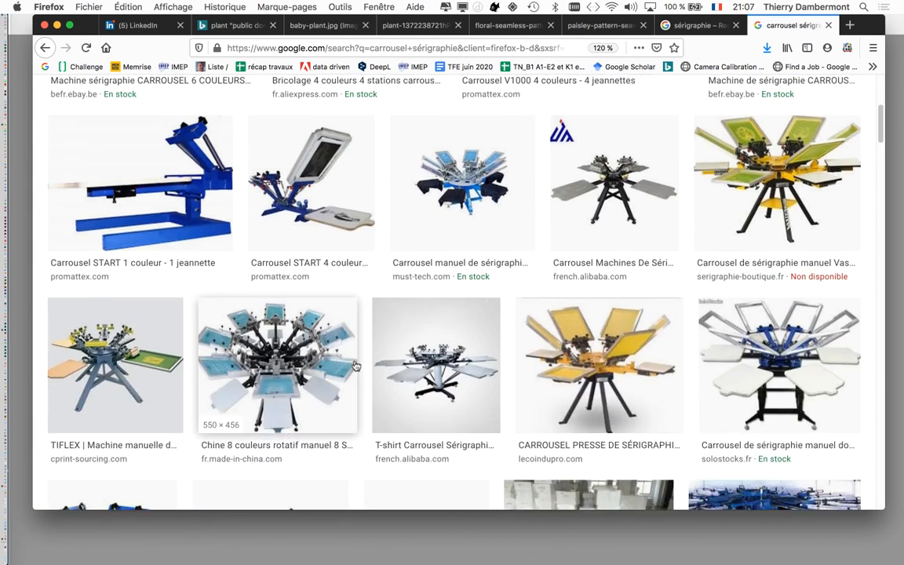
scroll(355, 366, down, 1)
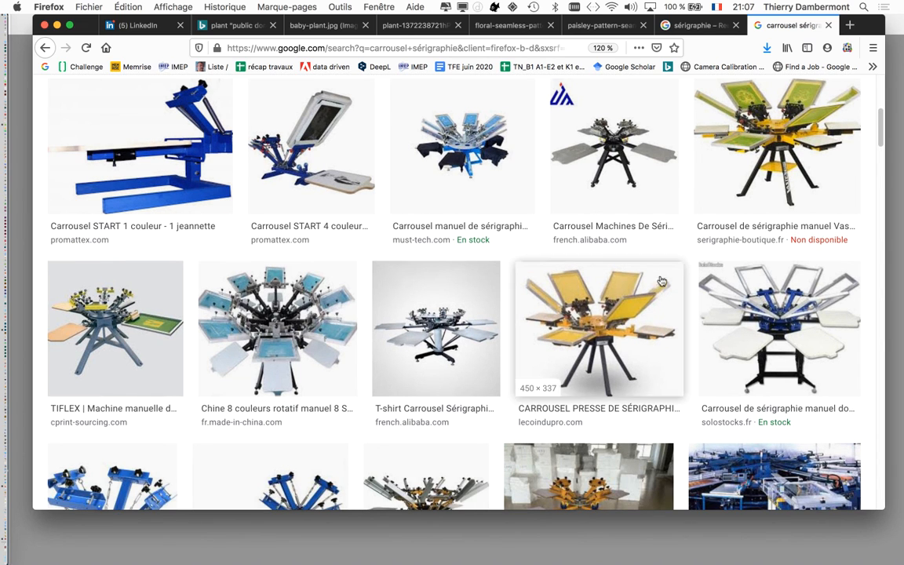
click(773, 226)
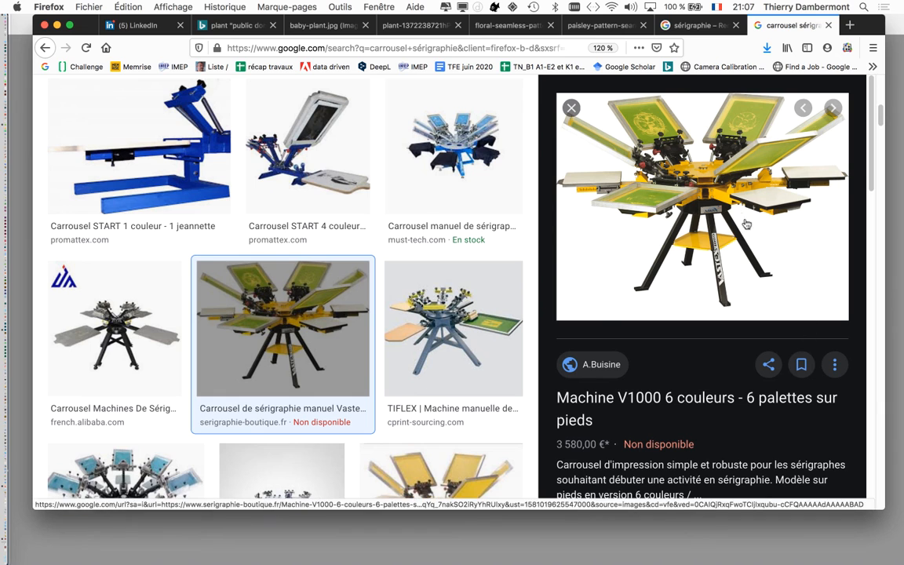
click(667, 200)
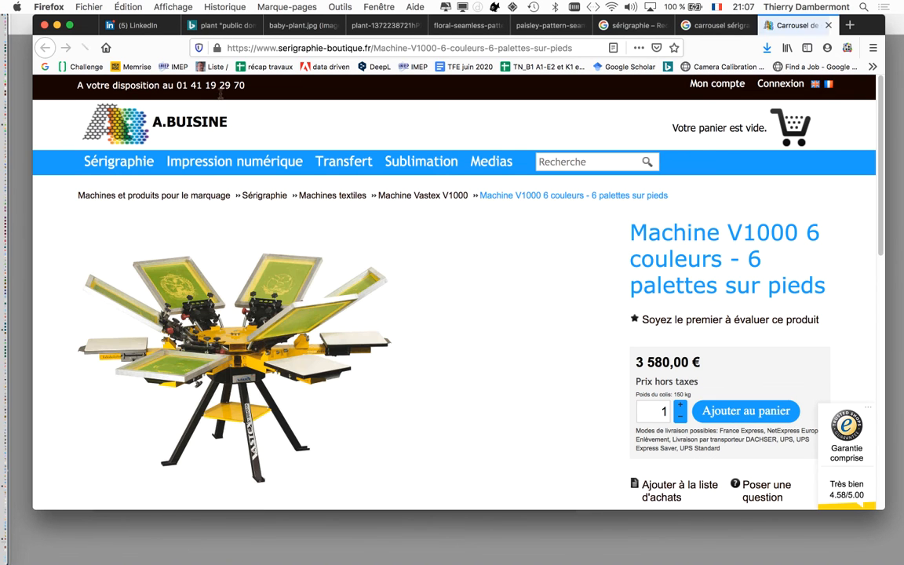
click(226, 322)
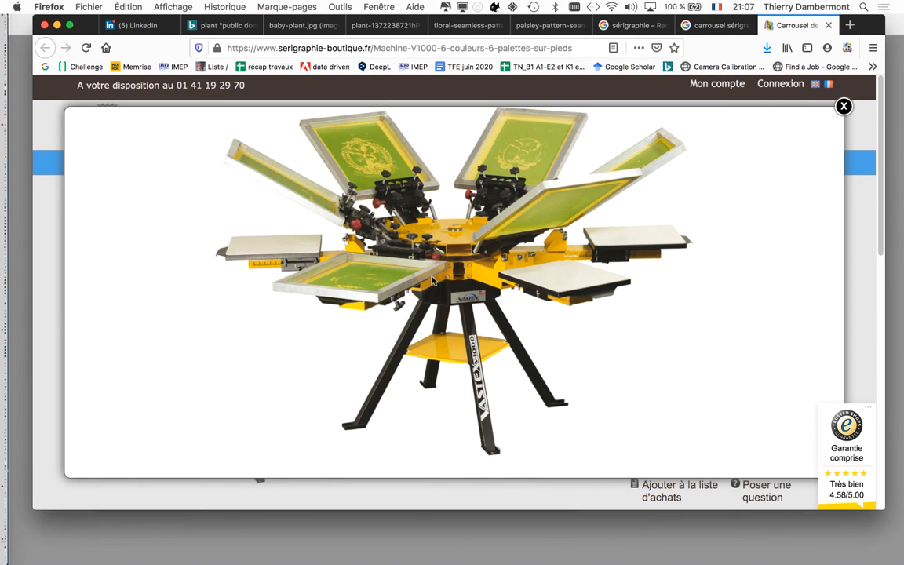